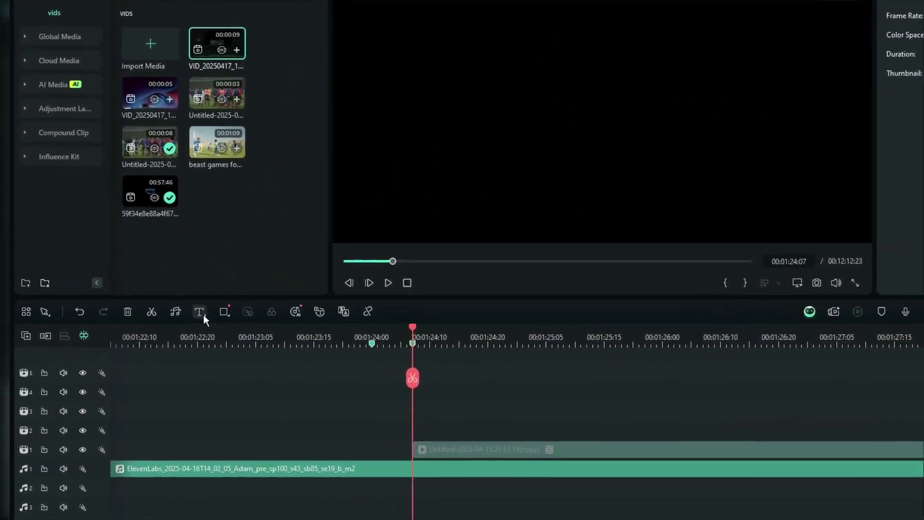
# - Add a default text title above the video clip at 00:01:24:07 and return the playhead to its start
pyautogui.click(239, 326)
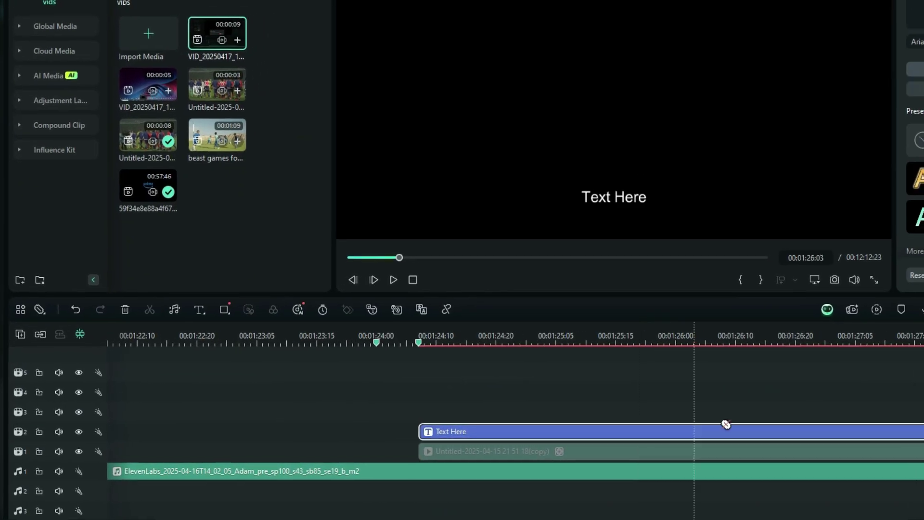
pyautogui.click(385, 346)
pyautogui.click(380, 347)
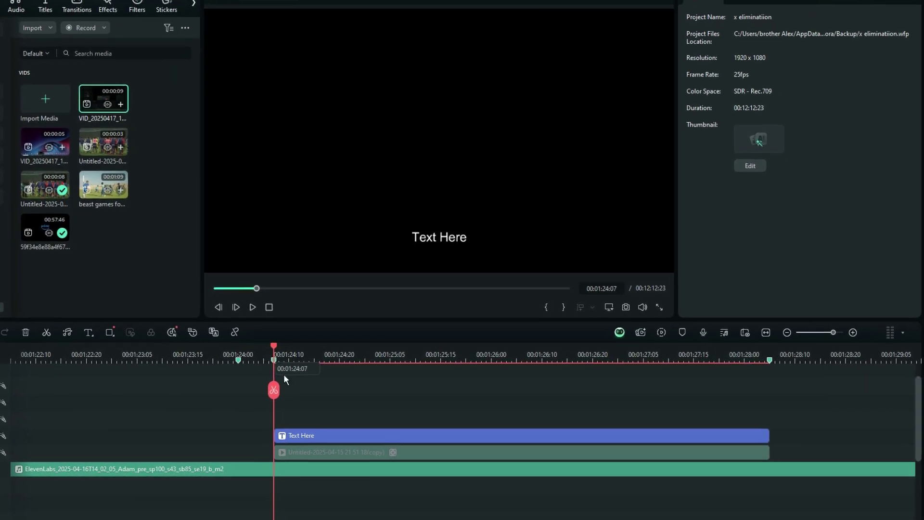
# - Open the new title in the advanced text editor and replace its text with "x"
pyautogui.click(294, 436)
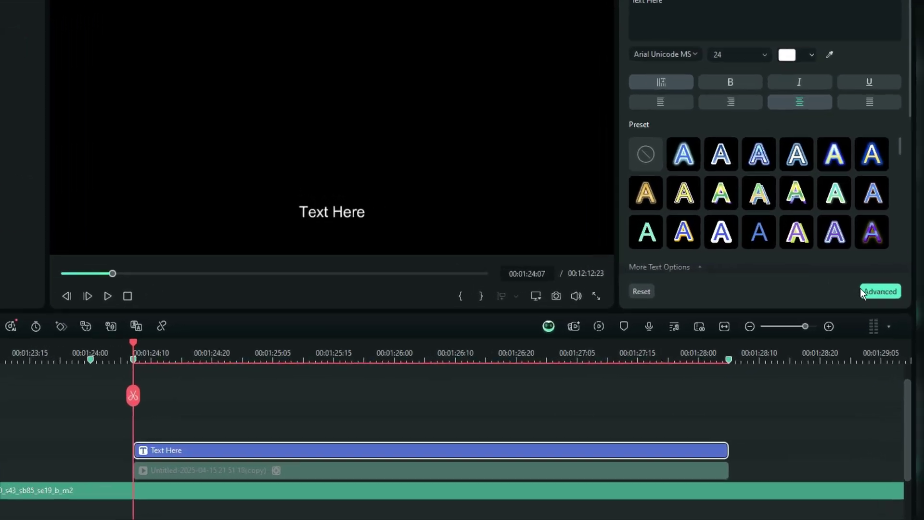
pyautogui.click(901, 286)
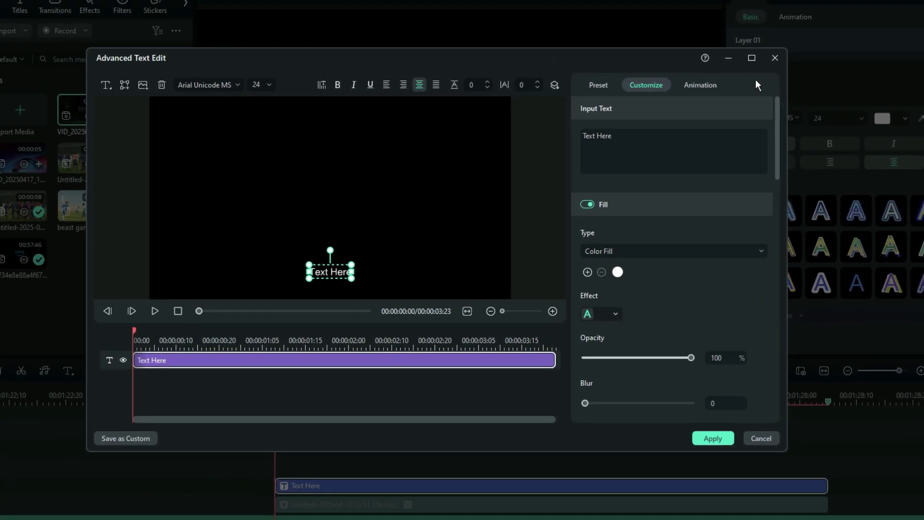
pyautogui.click(662, 2)
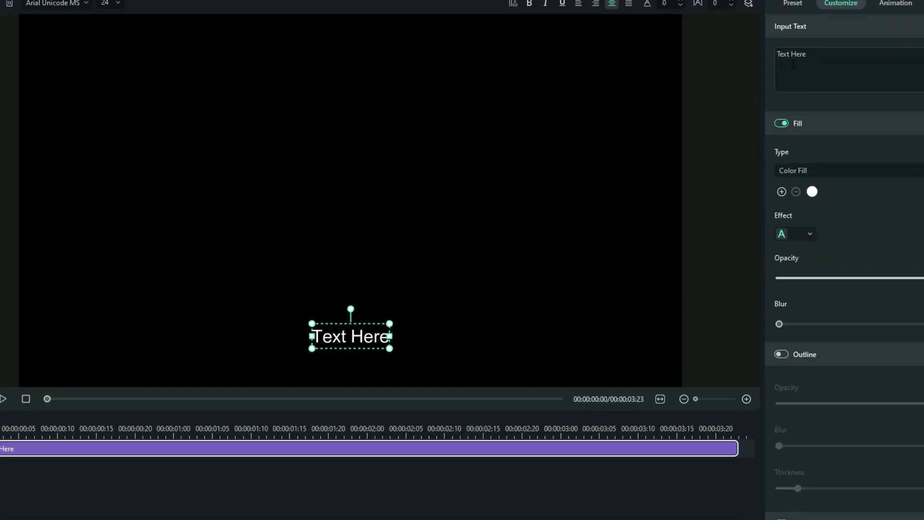
pyautogui.tripleClick(818, 60)
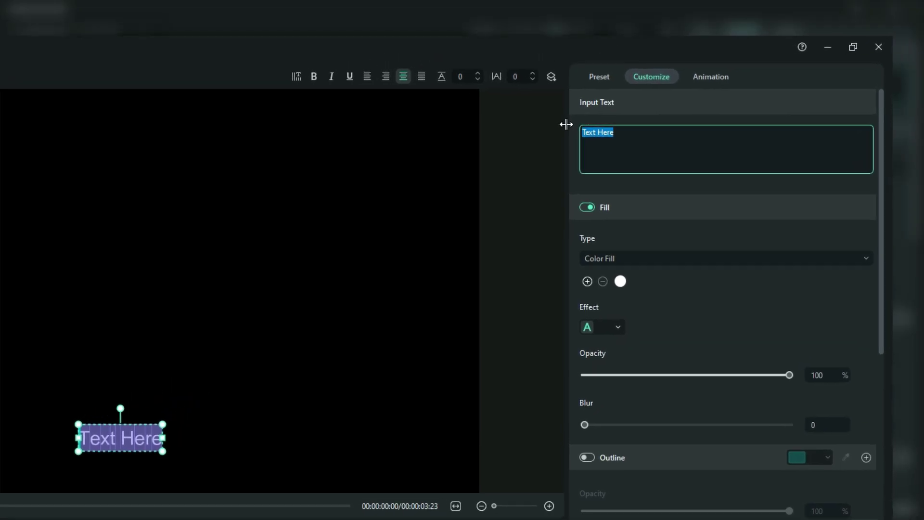
pyautogui.write('x')
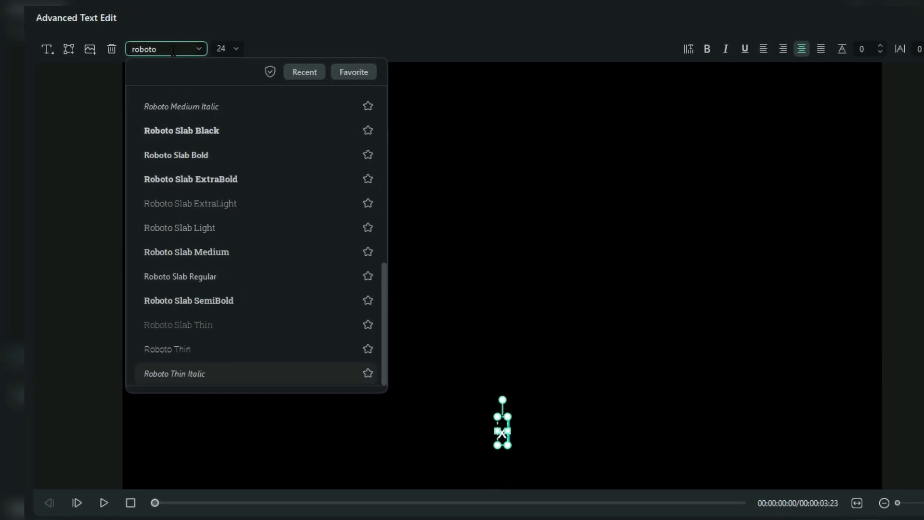
# - Set the x to the Roboto Black font, enlarge it to about size 519 and centre it in the frame
pyautogui.click(169, 94)
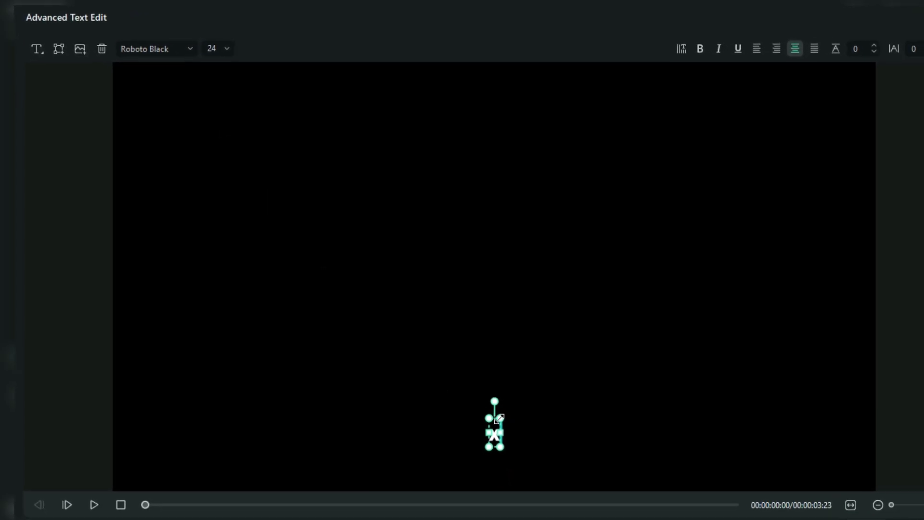
pyautogui.moveTo(515, 431); pyautogui.dragTo(714, 243)
pyautogui.moveTo(649, 212); pyautogui.dragTo(667, 199)
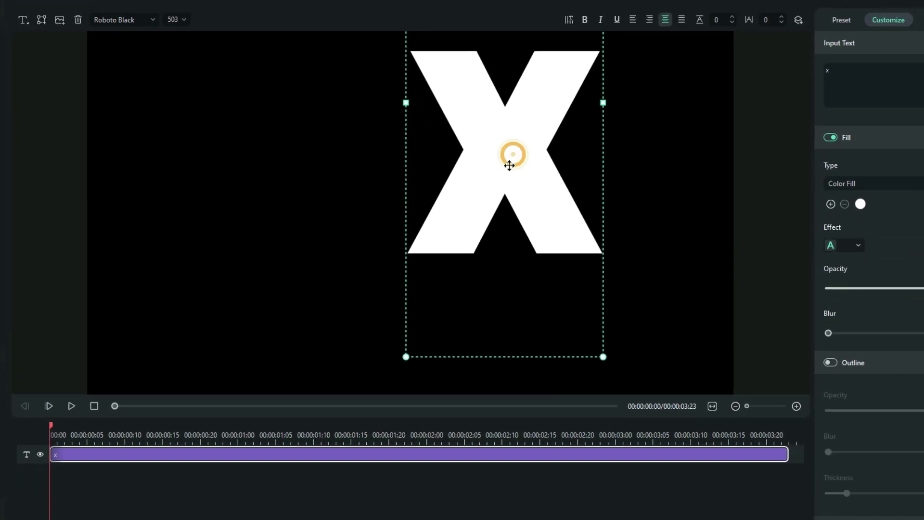
pyautogui.moveTo(555, 230); pyautogui.dragTo(429, 247)
pyautogui.click(155, 10)
pyautogui.moveTo(333, 152); pyautogui.dragTo(342, 47)
pyautogui.moveTo(441, 270); pyautogui.dragTo(445, 277)
pyautogui.moveTo(346, 44); pyautogui.dragTo(342, 156)
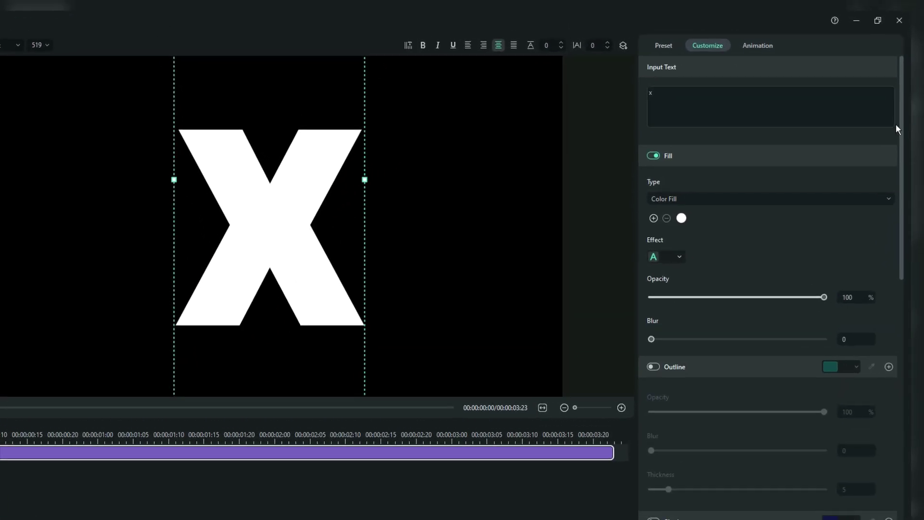
# - Change the x's fill to a custom bright red with RGB values 255, 1, 1
pyautogui.click(915, 94)
pyautogui.moveTo(900, 123); pyautogui.dragTo(892, 162)
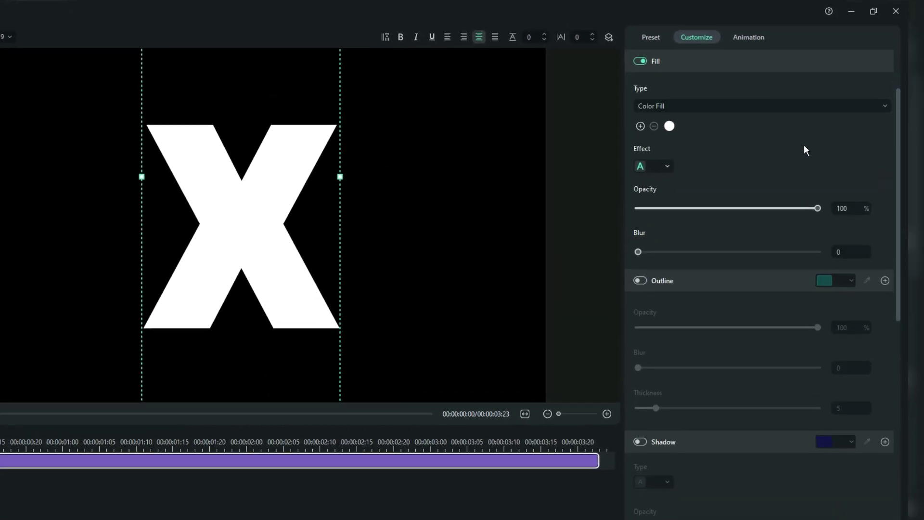
pyautogui.click(668, 123)
pyautogui.click(689, 236)
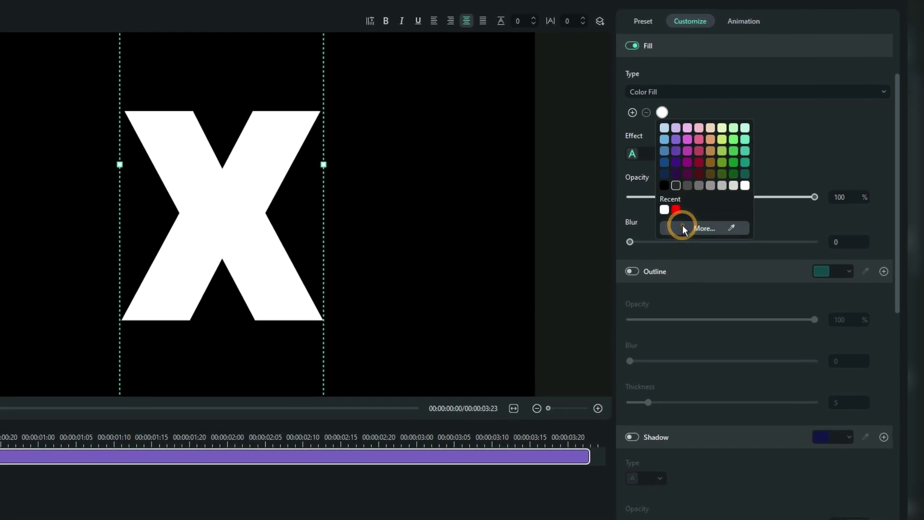
pyautogui.click(473, 193)
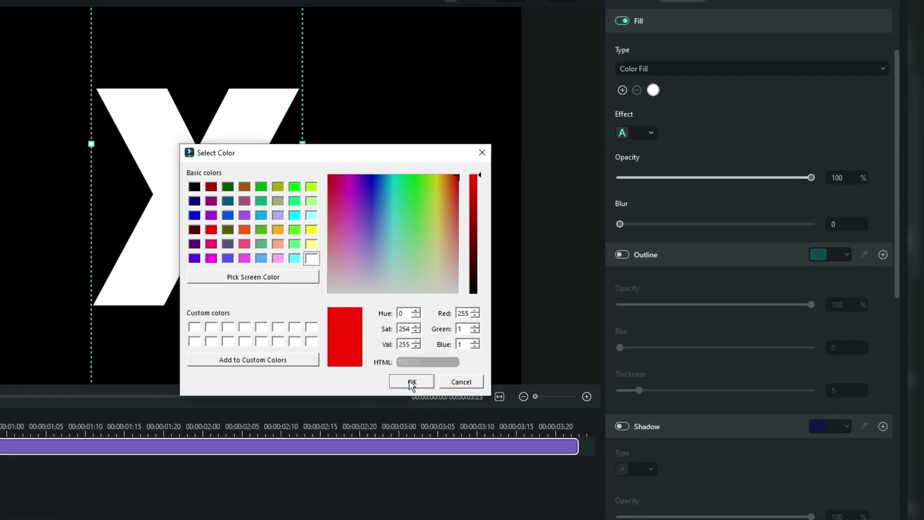
pyautogui.click(409, 379)
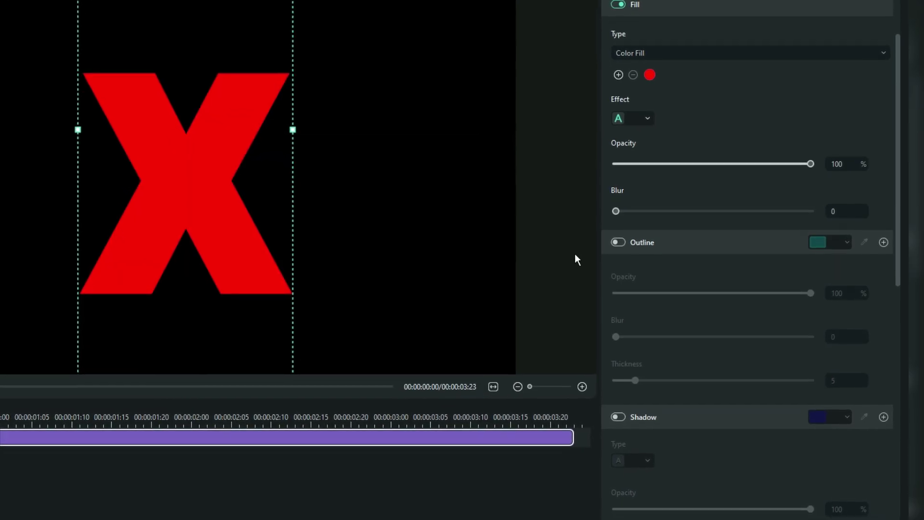
# - Enable the outline on the x and colour it white
pyautogui.click(615, 238)
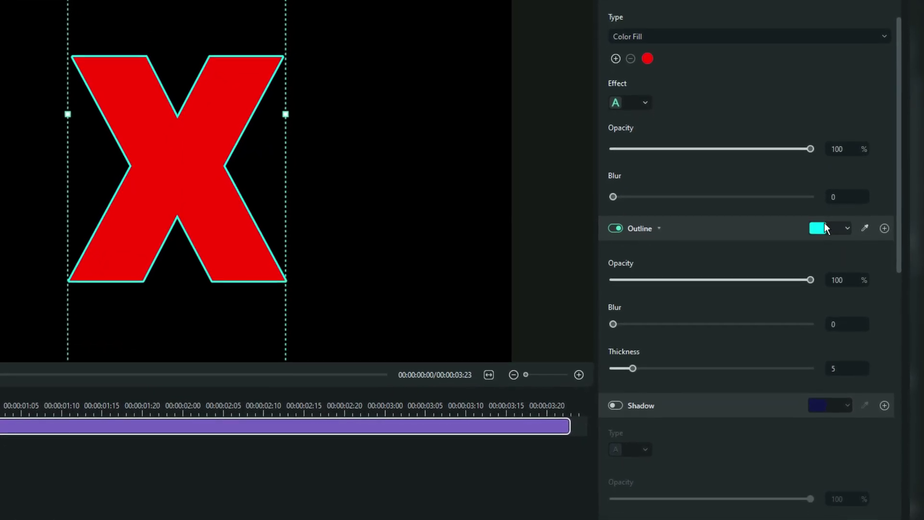
pyautogui.click(826, 237)
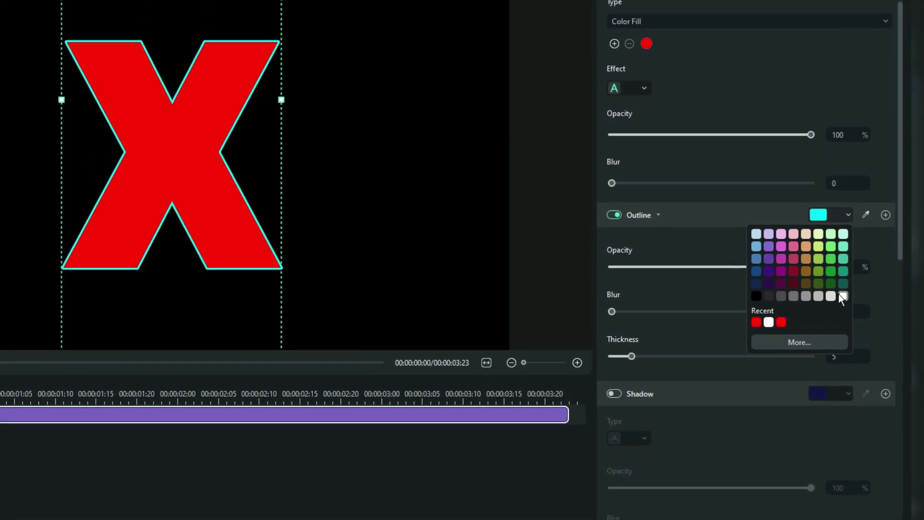
pyautogui.click(768, 318)
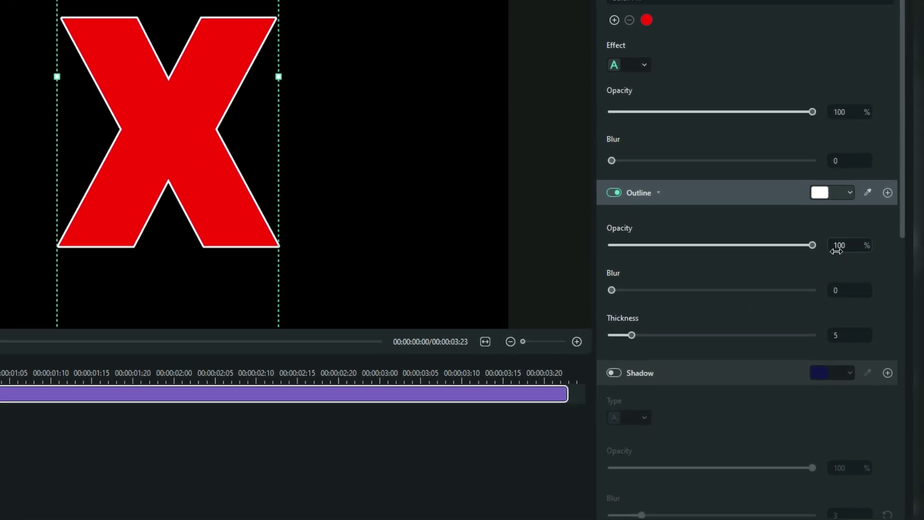
# - Set the outline's blur to 10 and thickness to 37, and apply the advanced text edits
pyautogui.click(842, 328)
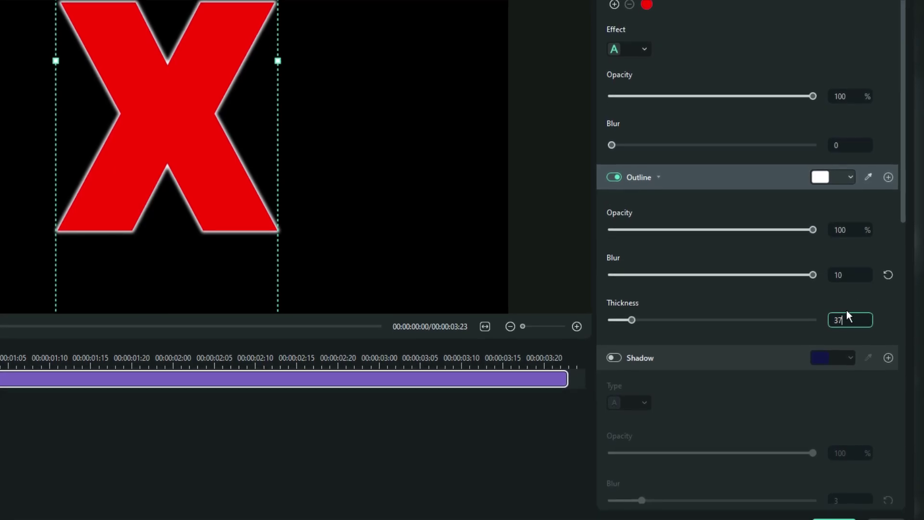
pyautogui.click(867, 292)
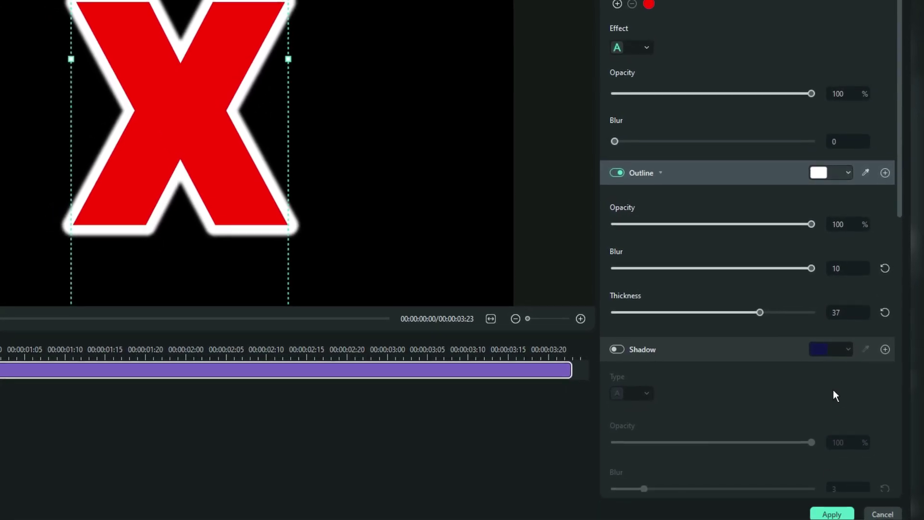
pyautogui.scroll(-3, 835, 352)
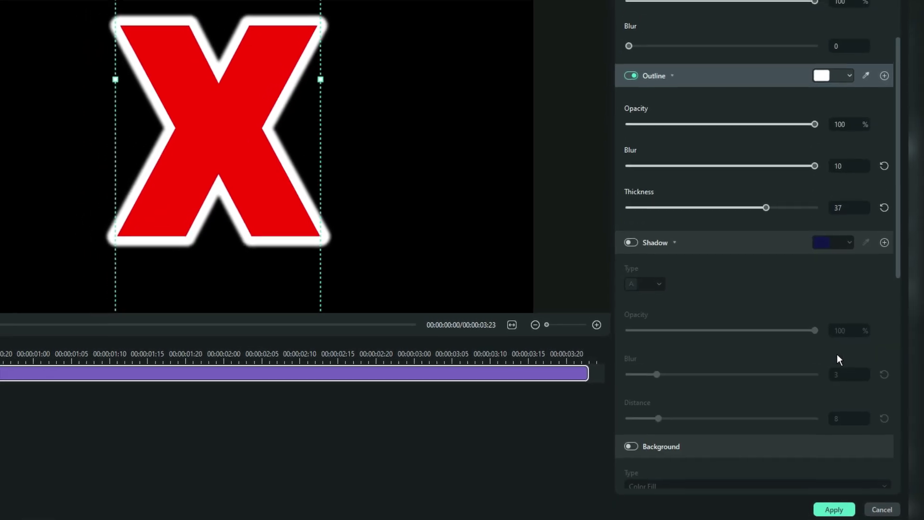
pyautogui.click(831, 505)
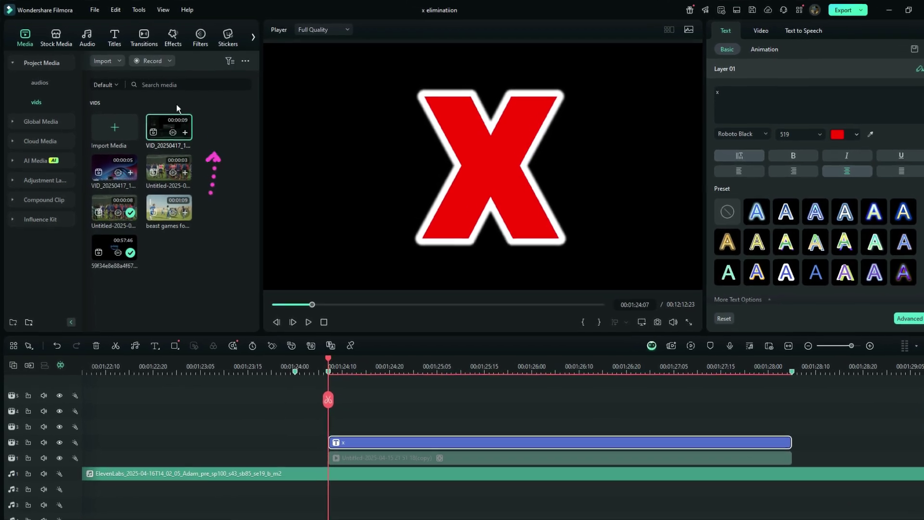
# - Set the project to 3840x2160 (4k UHD) at 60 fps and take a snapshot of the red X frame
pyautogui.click(93, 10)
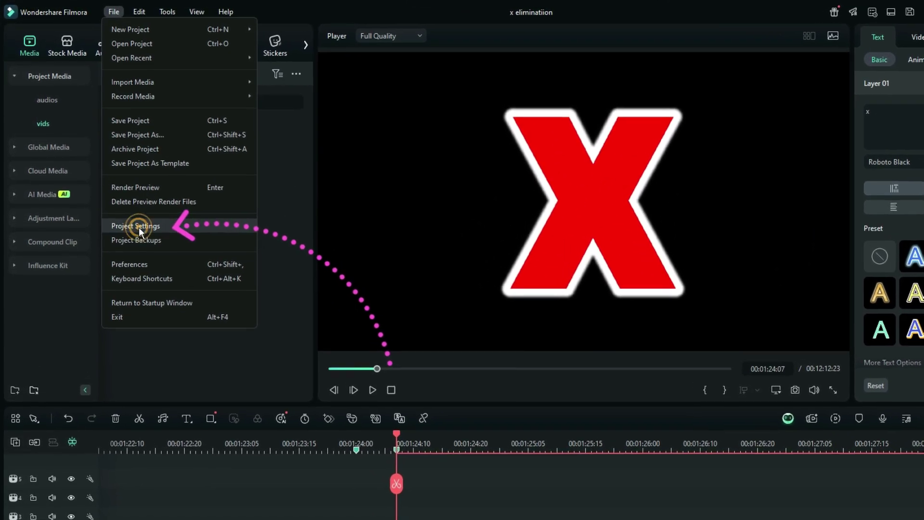
pyautogui.click(138, 223)
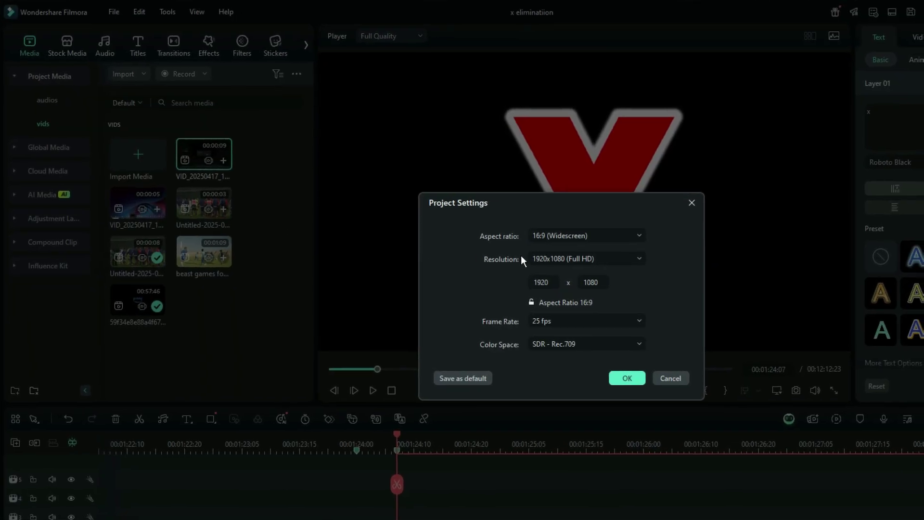
pyautogui.click(544, 260)
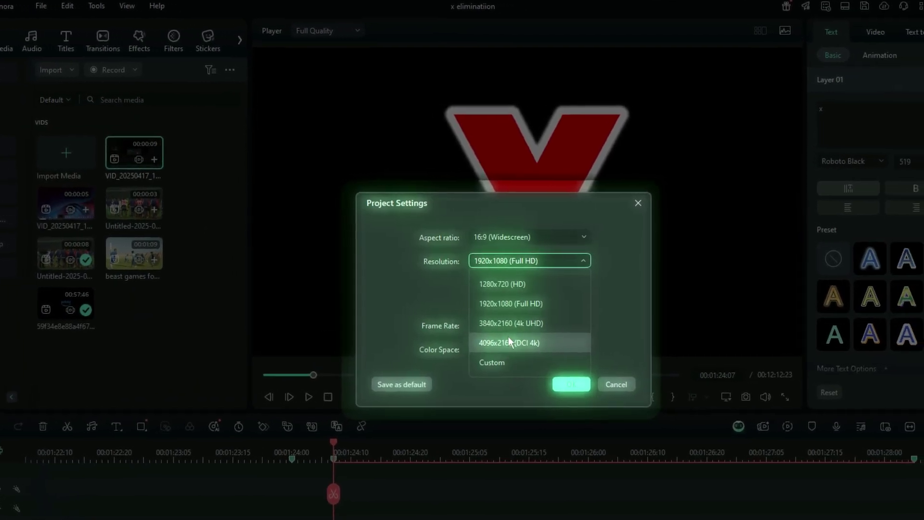
pyautogui.click(500, 323)
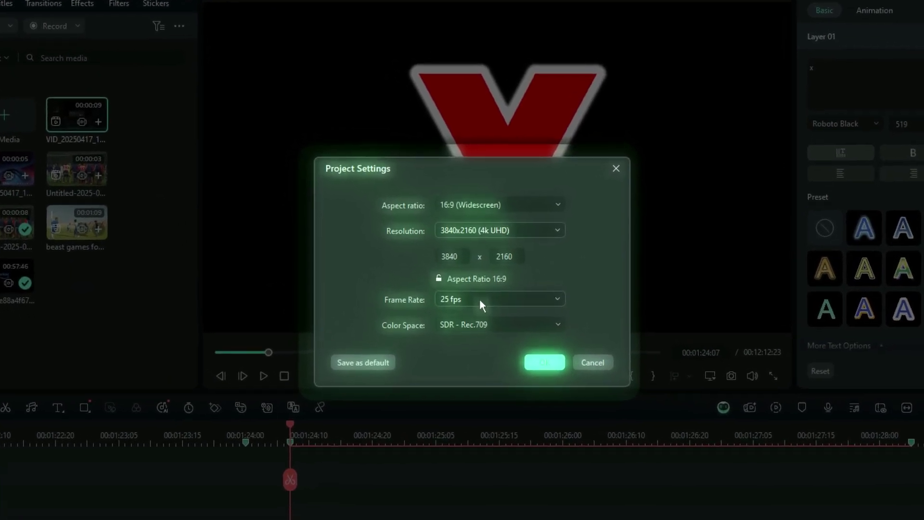
pyautogui.click(481, 308)
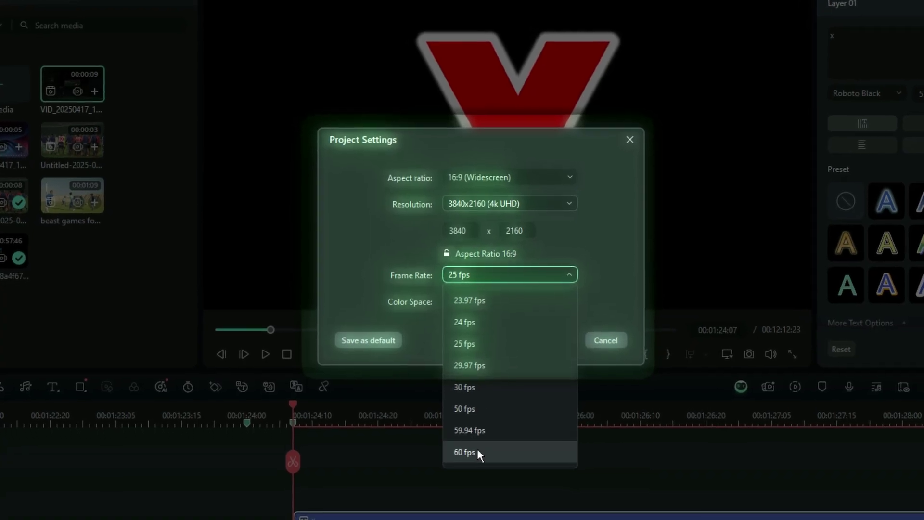
pyautogui.click(478, 452)
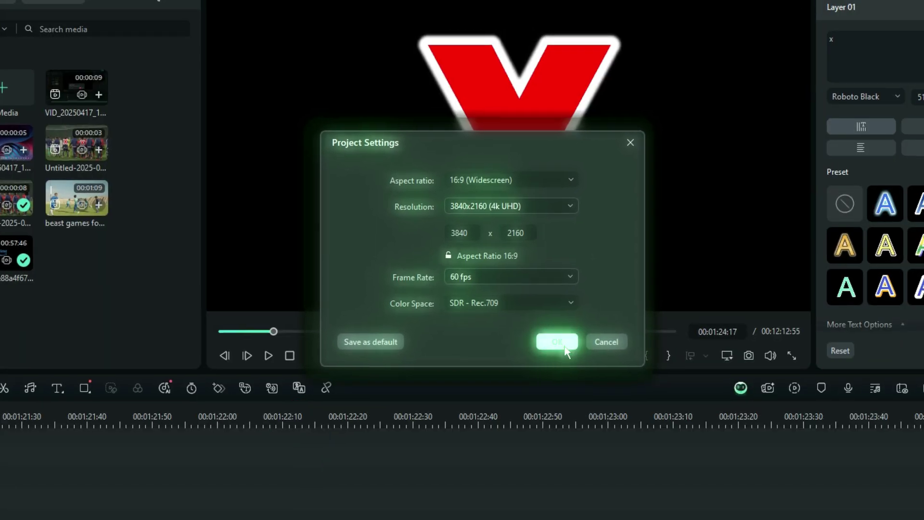
pyautogui.click(562, 338)
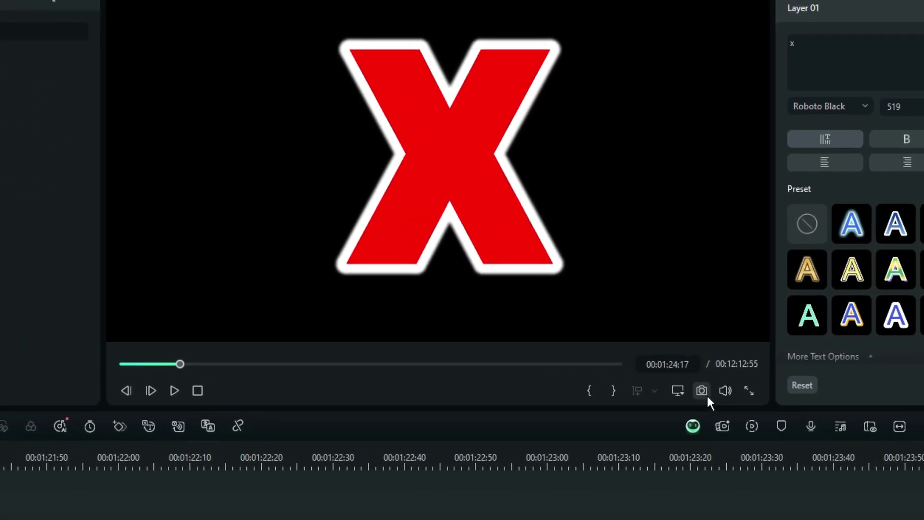
pyautogui.click(714, 383)
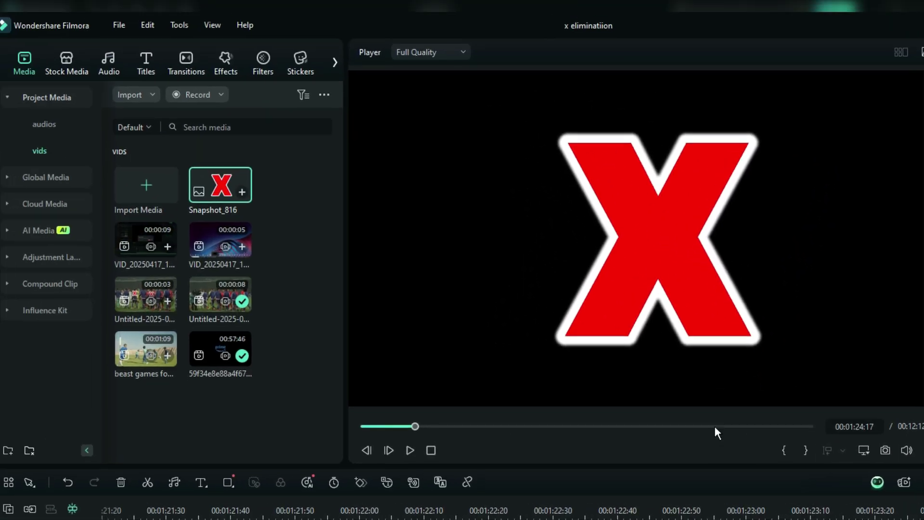
# - Set the project resolution back to 1920x1080 (Full HD) and the frame rate to 25 fps
pyautogui.click(123, 27)
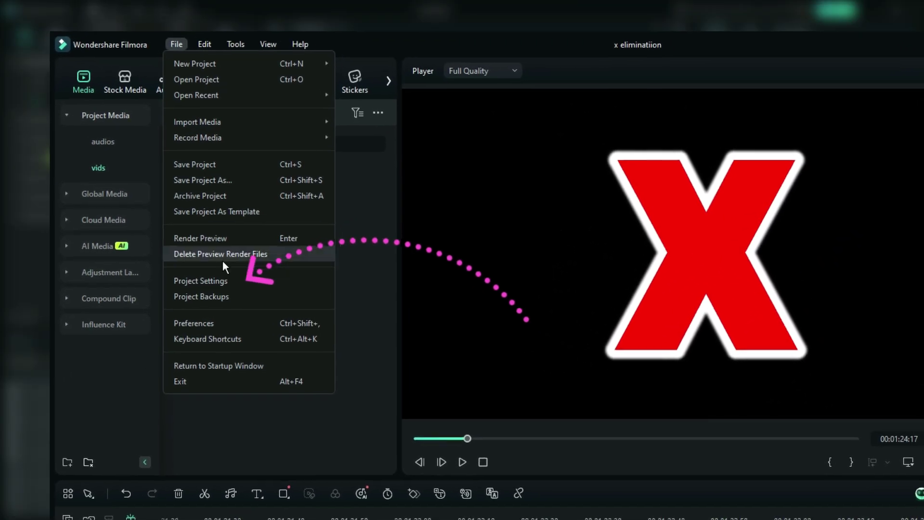
pyautogui.click(222, 287)
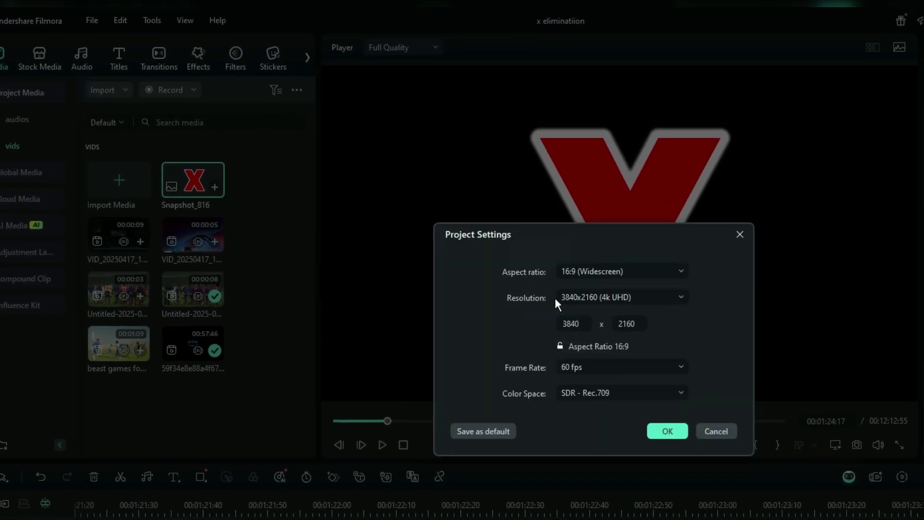
pyautogui.click(589, 302)
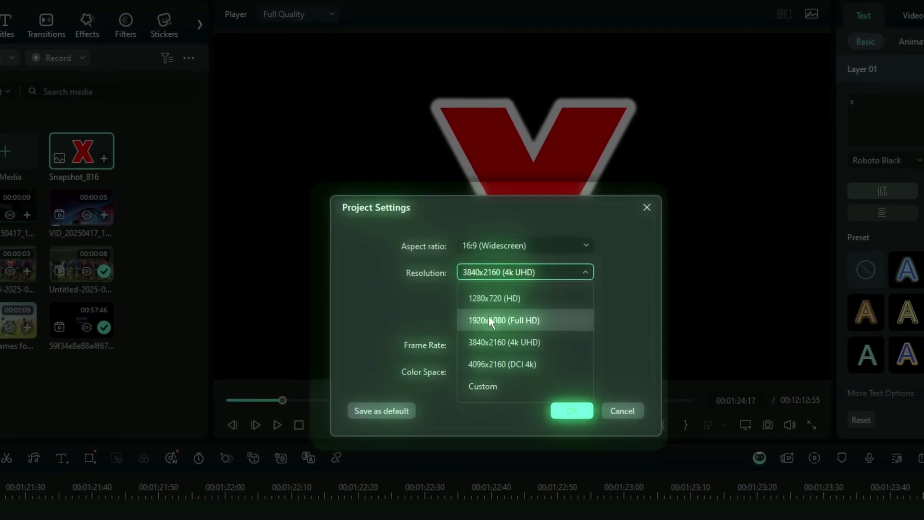
pyautogui.click(488, 320)
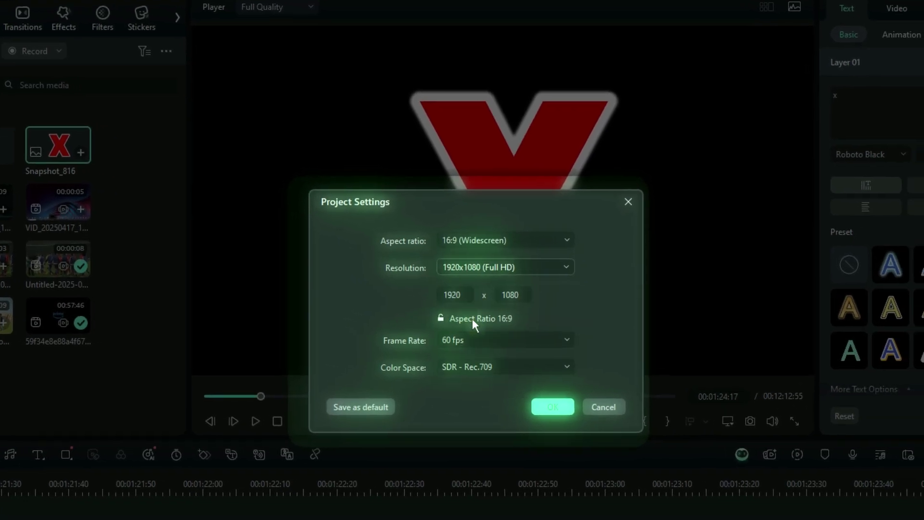
pyautogui.click(495, 343)
pyautogui.click(501, 409)
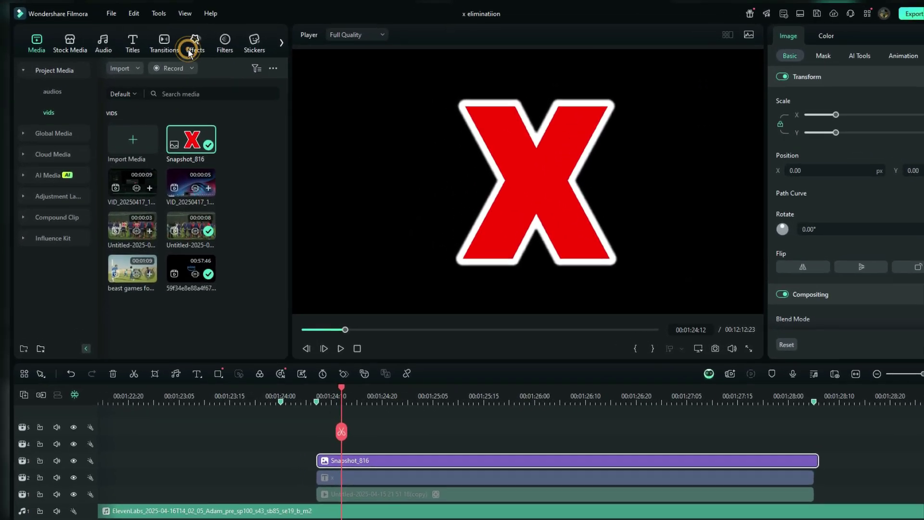
# - Search the effects for "soft glow" and apply the Soft Glow effect to the Snapshot_816 clip
pyautogui.click(159, 46)
pyautogui.click(176, 68)
pyautogui.write('soft glow')
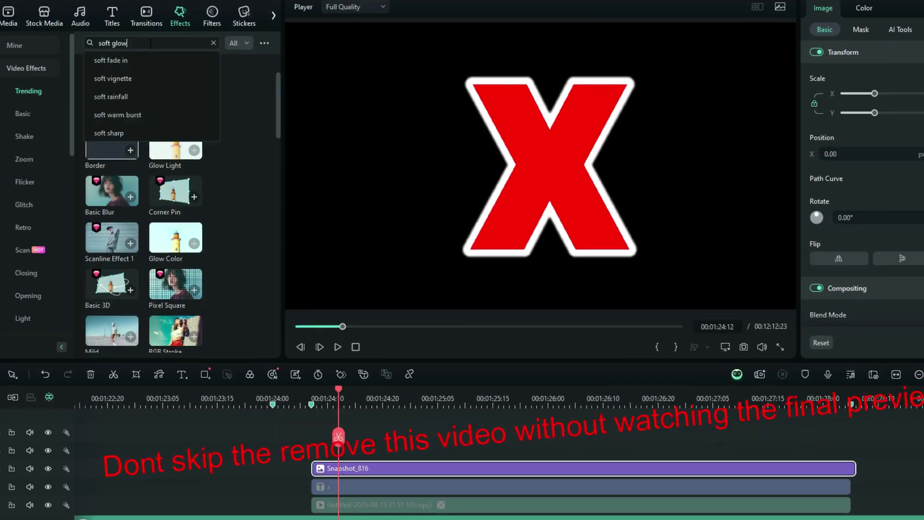
pyautogui.press('Return')
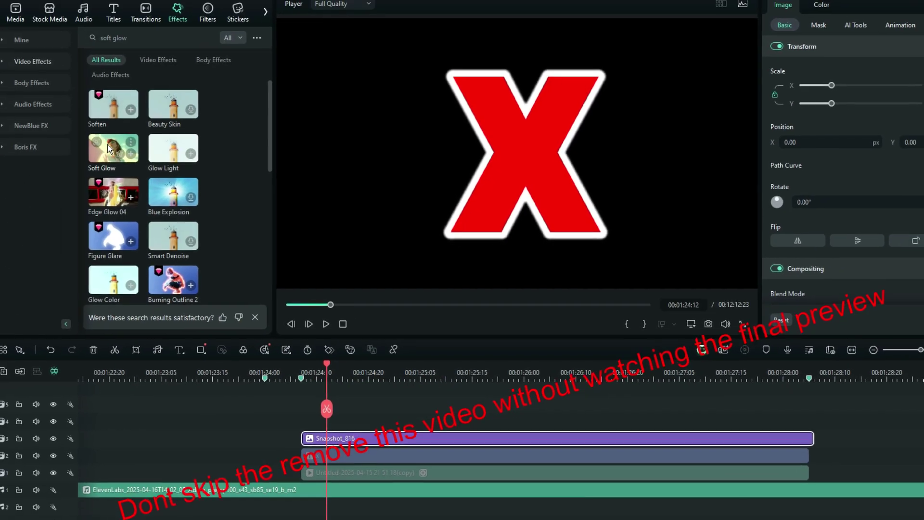
pyautogui.moveTo(112, 160); pyautogui.dragTo(307, 426)
pyautogui.moveTo(301, 391); pyautogui.dragTo(317, 431)
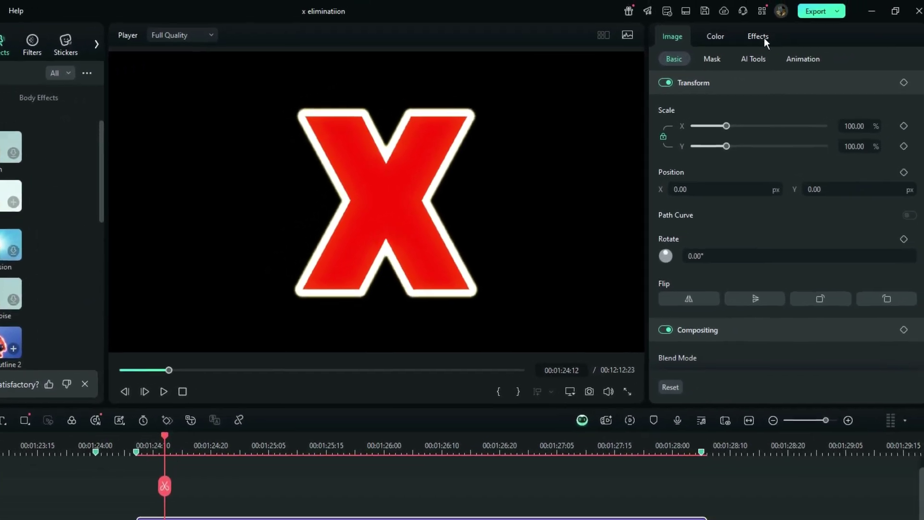
# - Set the Soft Glow effect on Snapshot_816 to color 75, glow 70, range 80 and size 6
pyautogui.click(829, 13)
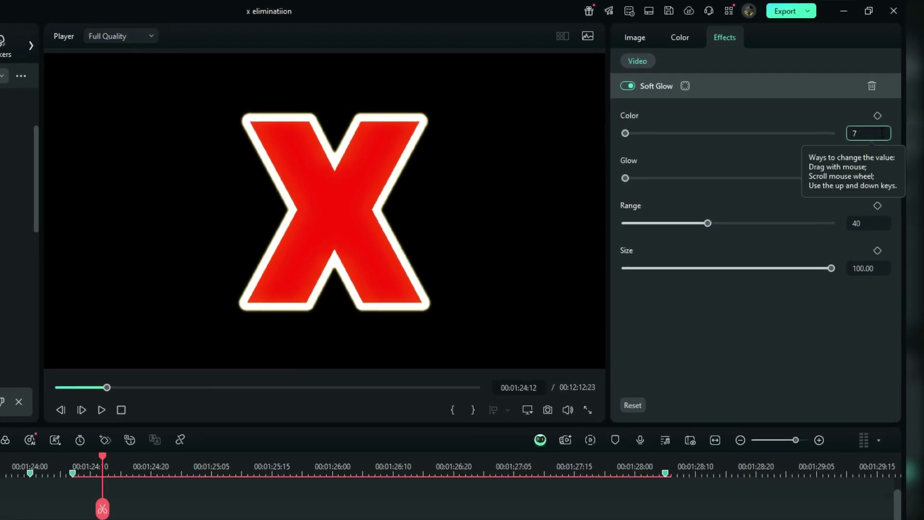
pyautogui.write('75')
pyautogui.press('Tab')
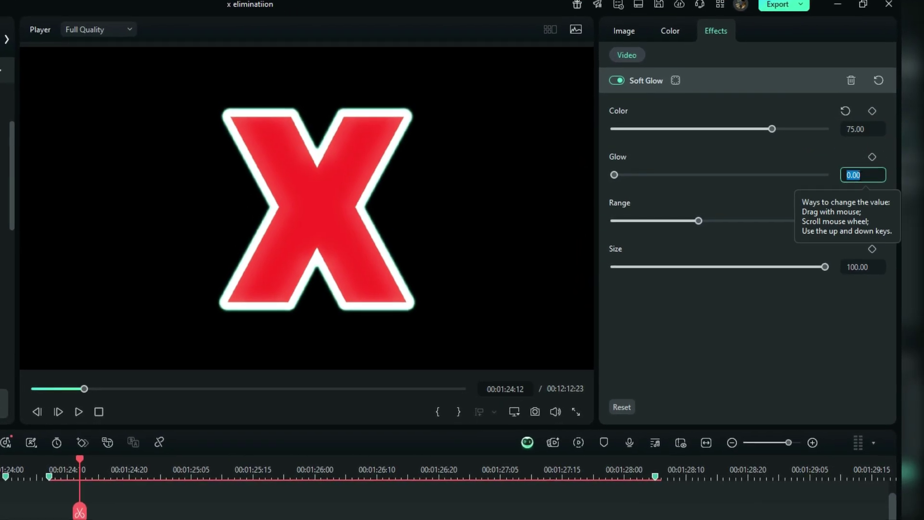
pyautogui.click(874, 218)
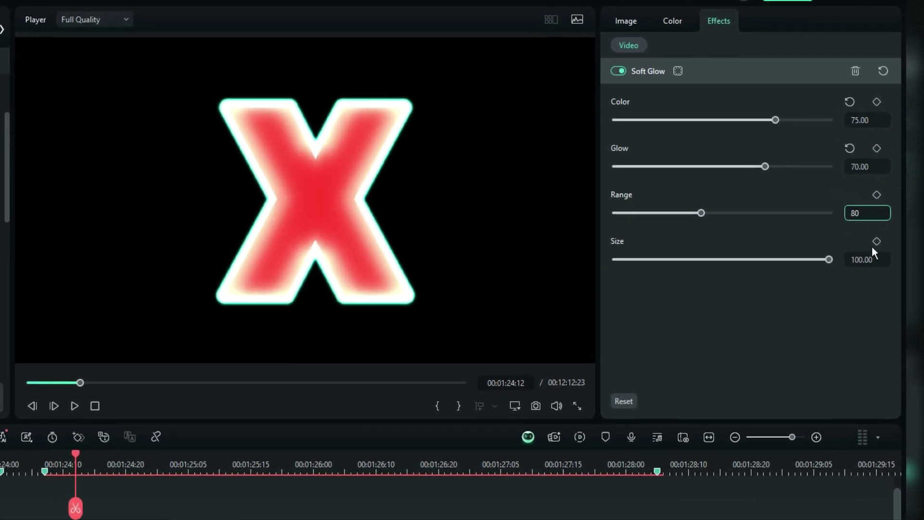
pyautogui.write('6')
pyautogui.press('Return')
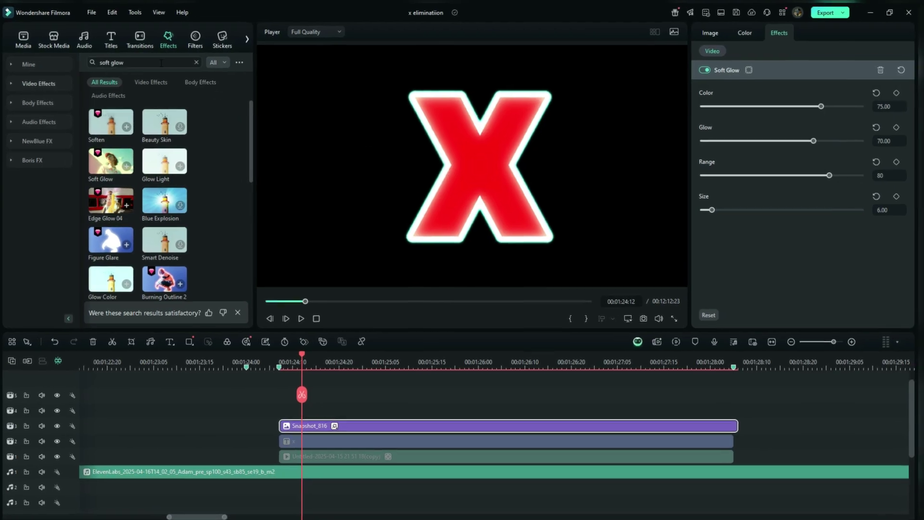
# - Search the effects for "glow color" and apply the Glow Color effect to the Snapshot_816 clip
pyautogui.moveTo(52, 61); pyautogui.dragTo(0, 59)
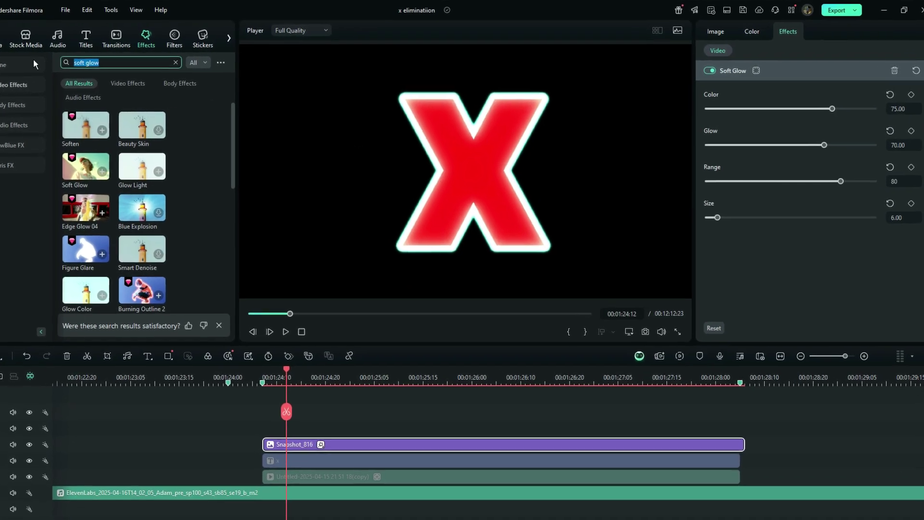
pyautogui.write('glow color')
pyautogui.press('Return')
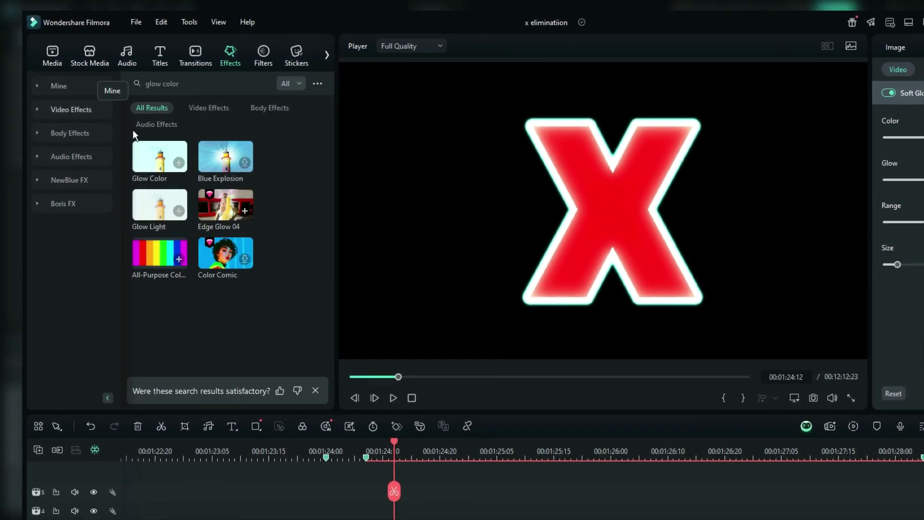
pyautogui.moveTo(131, 157); pyautogui.dragTo(360, 518)
pyautogui.moveTo(190, 433); pyautogui.dragTo(192, 435)
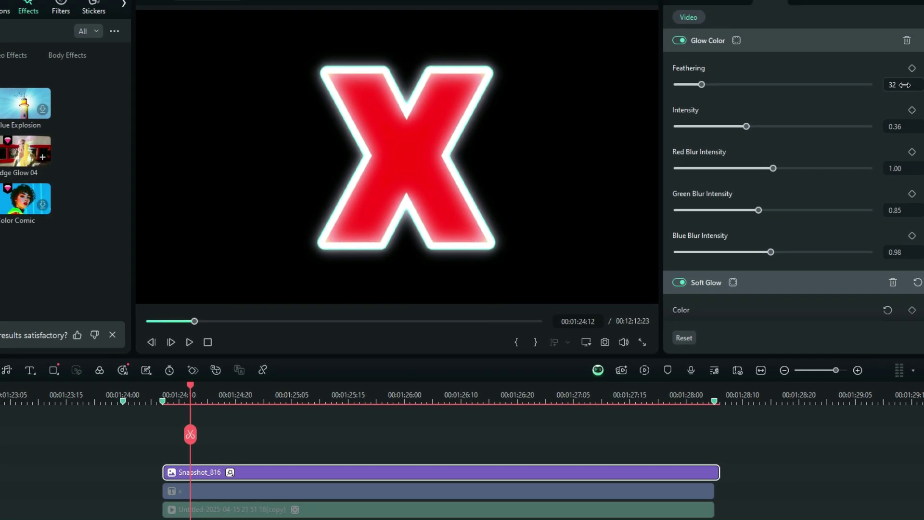
# - Set Glow Color's feathering to 68, intensity to 0.59, red blur intensity to 1.14 and green blur intensity to 0.99
pyautogui.click(916, 65)
pyautogui.write('68')
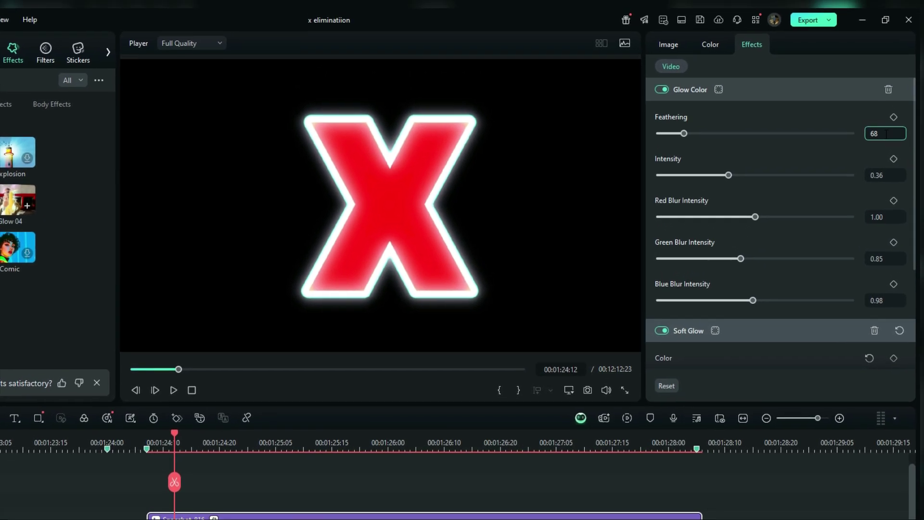
pyautogui.click(888, 172)
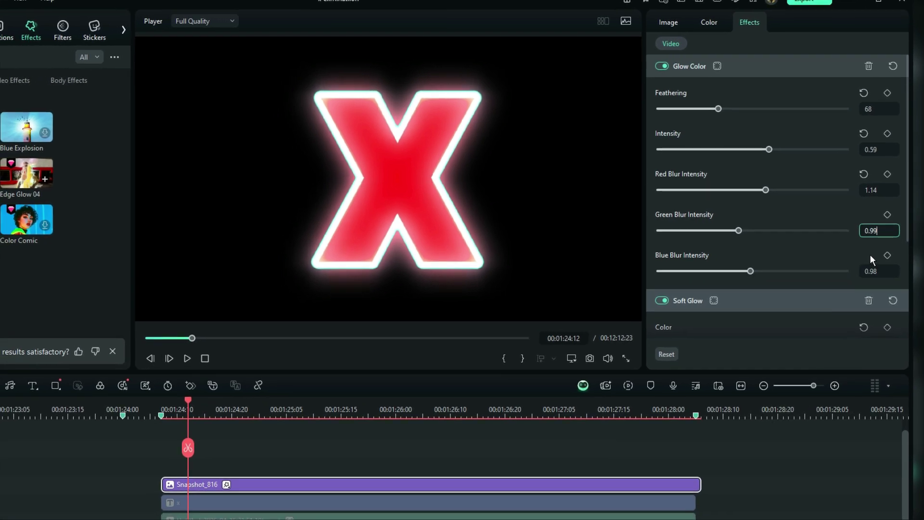
pyautogui.click(869, 272)
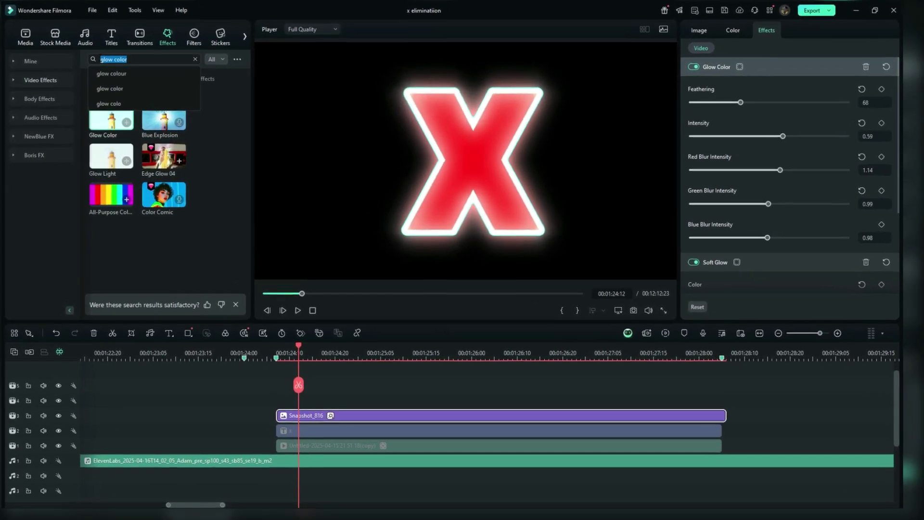
# - Search the effects for "scaline effect 1" and apply Scanline Effect 1 to the Snapshot_816 clip
pyautogui.write('sca')
pyautogui.write('line effect')
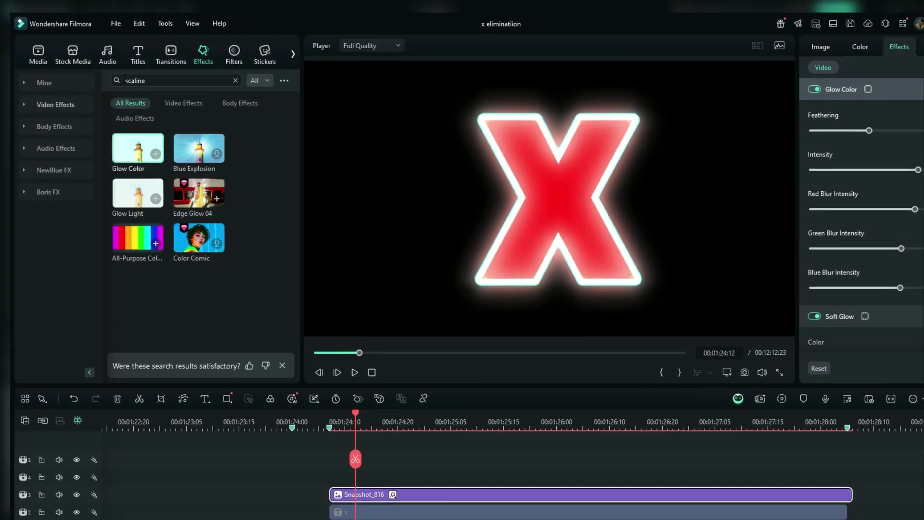
pyautogui.write(' 1')
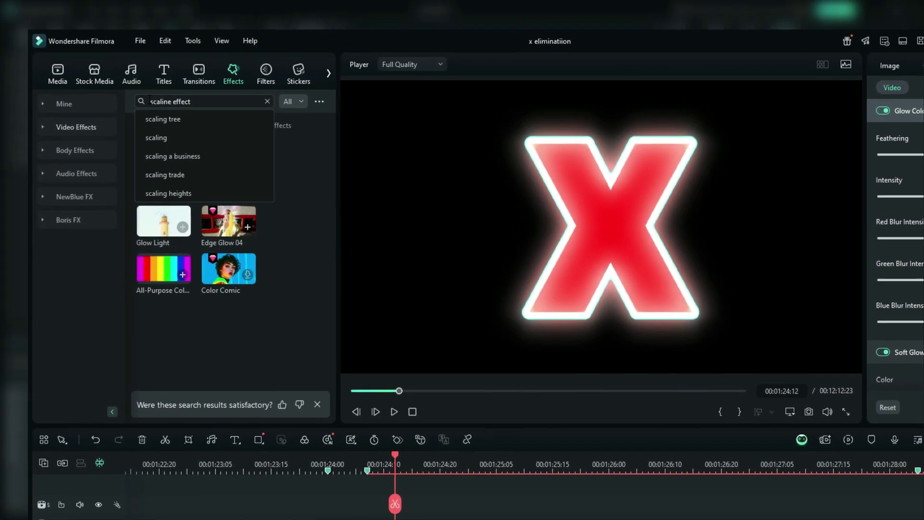
pyautogui.press('Return')
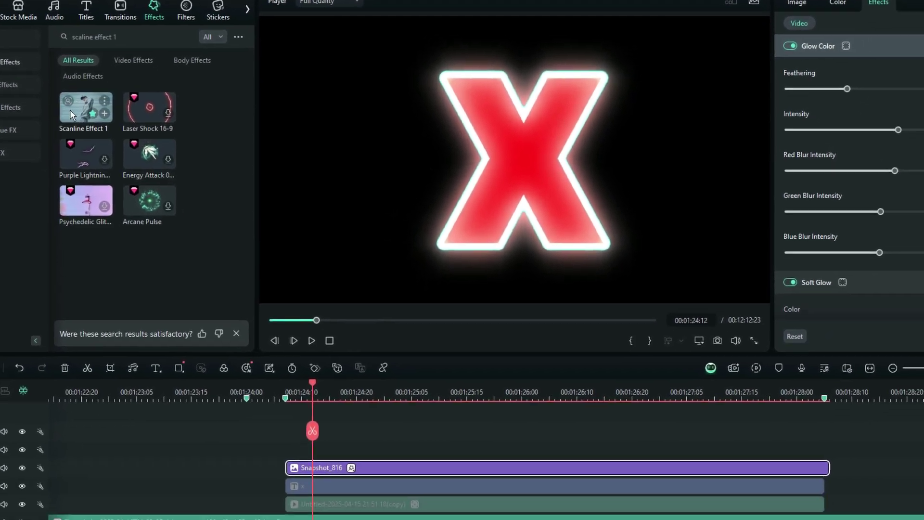
pyautogui.moveTo(153, 178); pyautogui.dragTo(232, 232)
pyautogui.moveTo(95, 119); pyautogui.dragTo(243, 420)
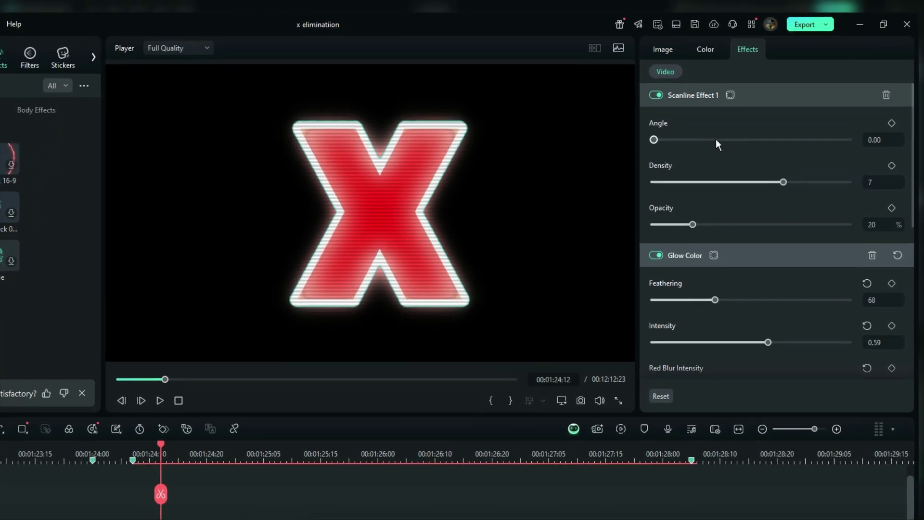
# - Set Scanline Effect 1's density to 5 and opacity to 25%
pyautogui.click(887, 168)
pyautogui.write('5')
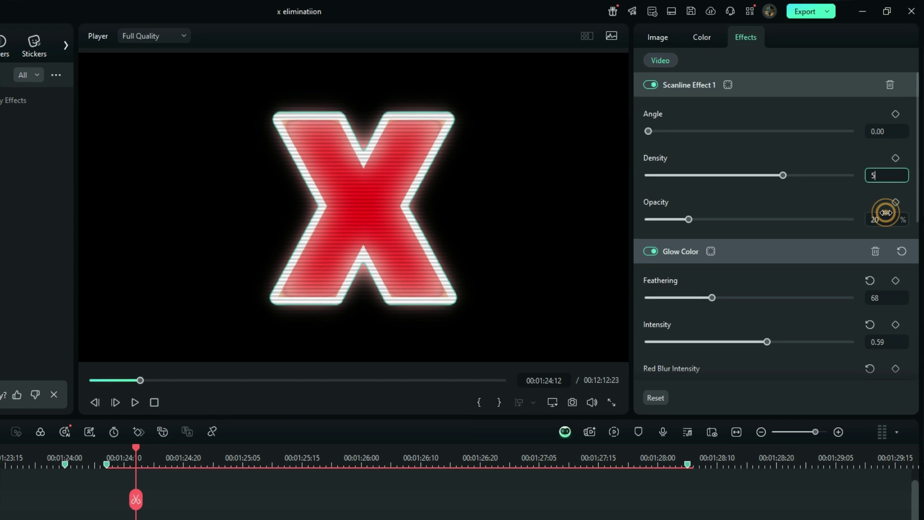
pyautogui.click(887, 214)
pyautogui.write('25')
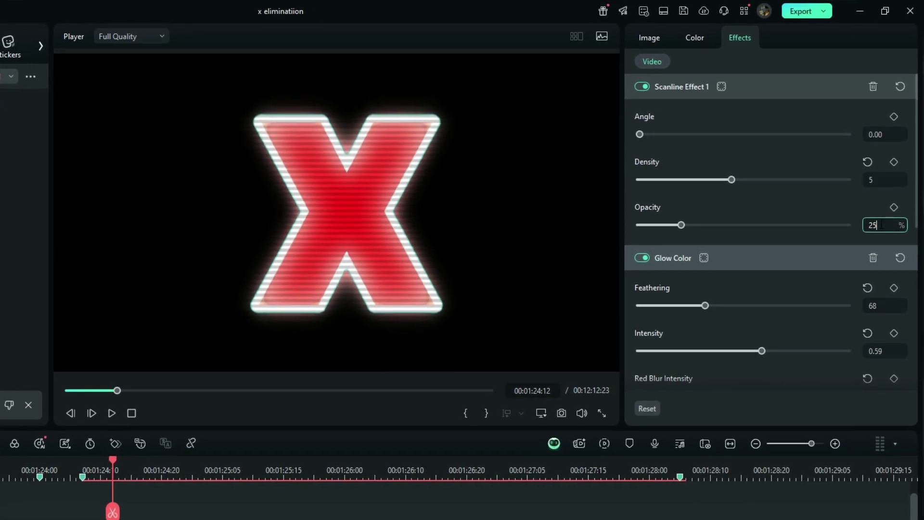
pyautogui.click(818, 204)
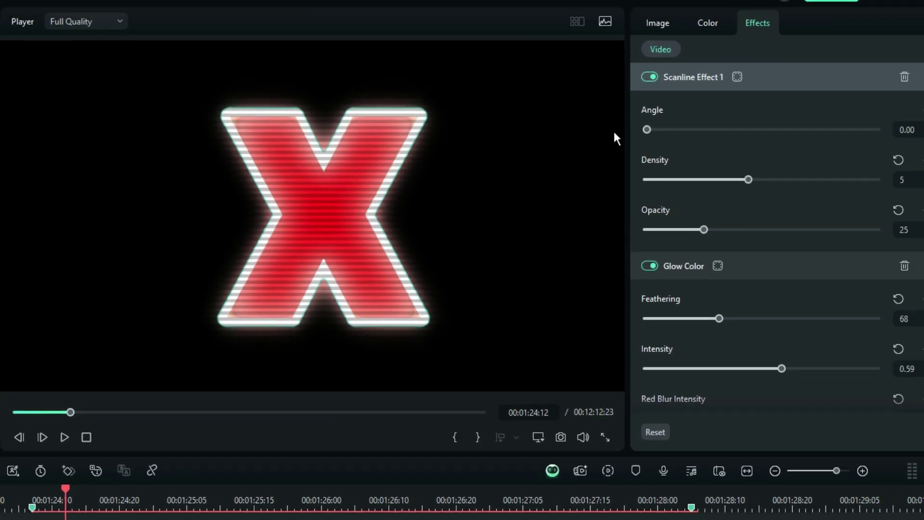
# - Add a pen mask to Scanline Effect 1 and trace a closed path around the X's outer contour
pyautogui.click(703, 93)
pyautogui.click(729, 141)
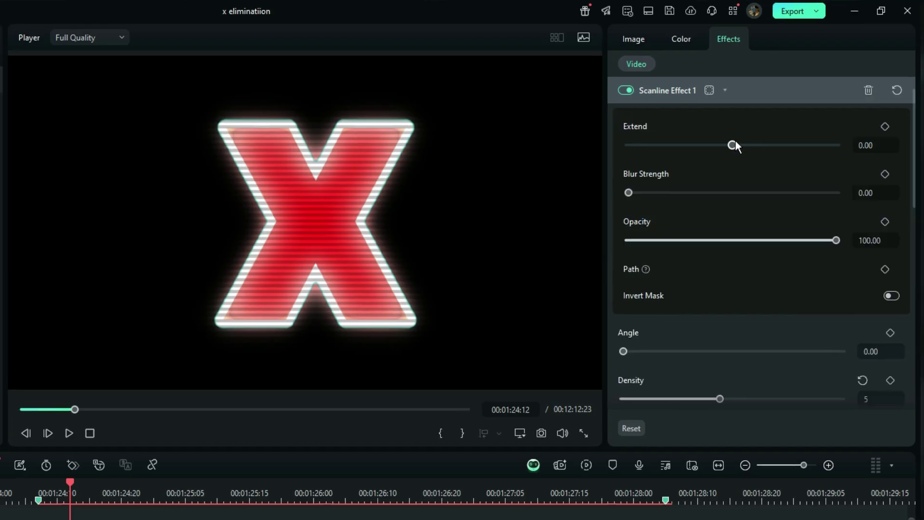
pyautogui.click(258, 222)
pyautogui.click(244, 130)
pyautogui.click(250, 125)
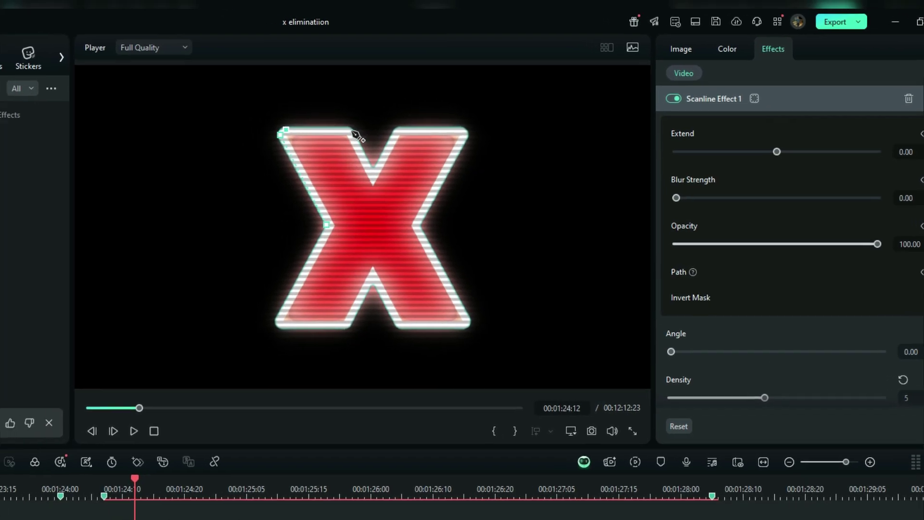
pyautogui.click(317, 127)
pyautogui.click(339, 167)
pyautogui.click(364, 126)
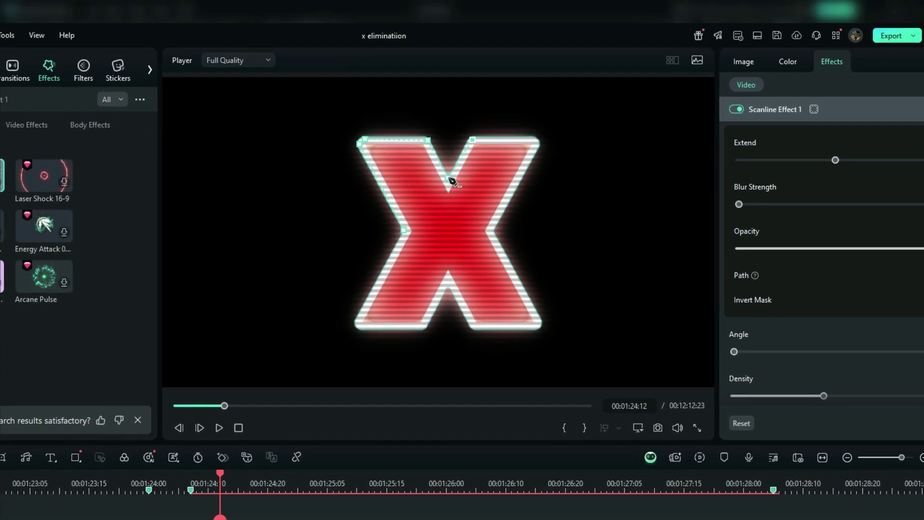
pyautogui.click(507, 137)
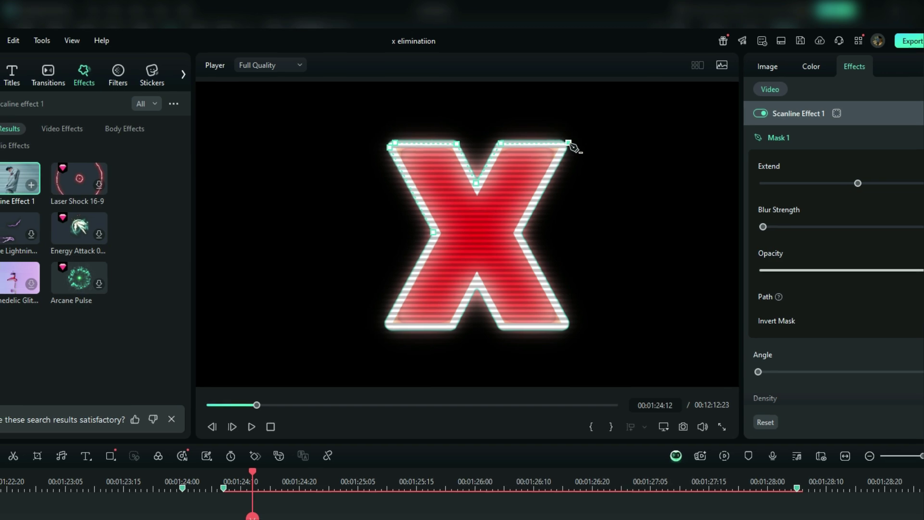
pyautogui.click(533, 234)
pyautogui.click(580, 325)
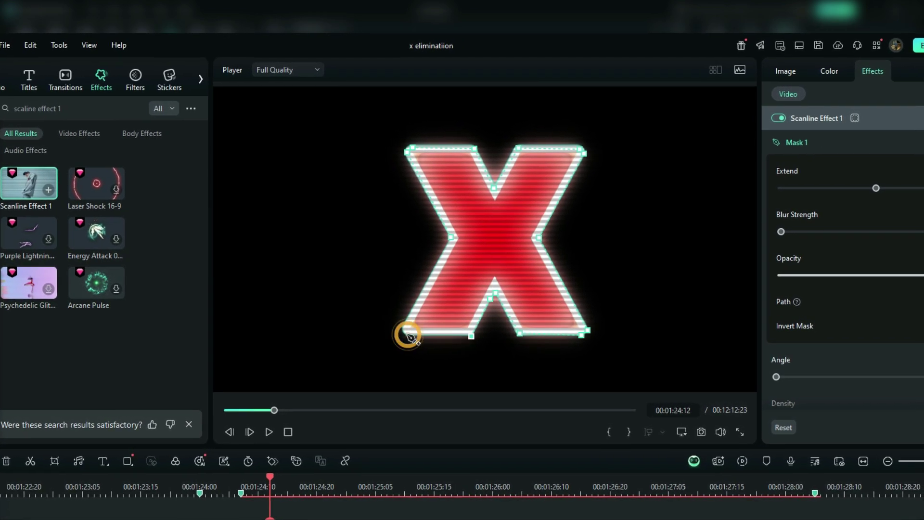
pyautogui.click(447, 237)
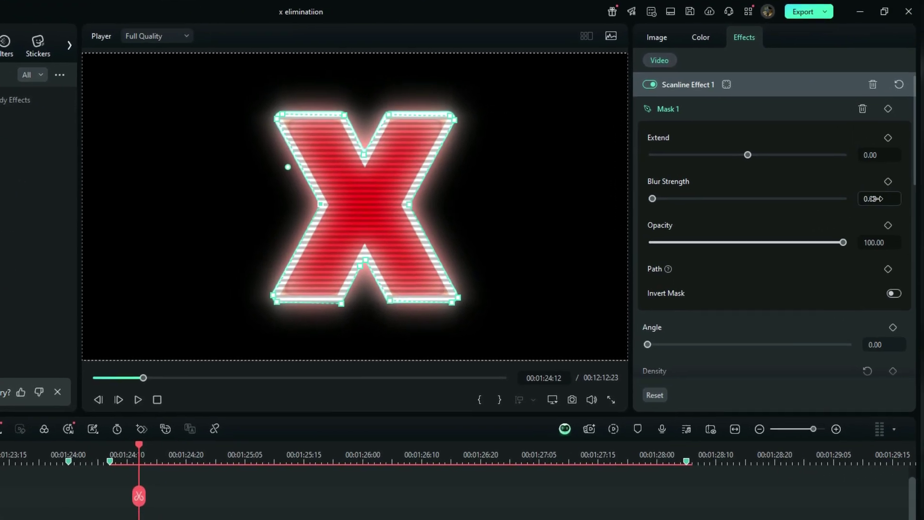
# - Set the scanline mask's blur strength to 10, opacity to 60 and extend to 1
pyautogui.click(864, 196)
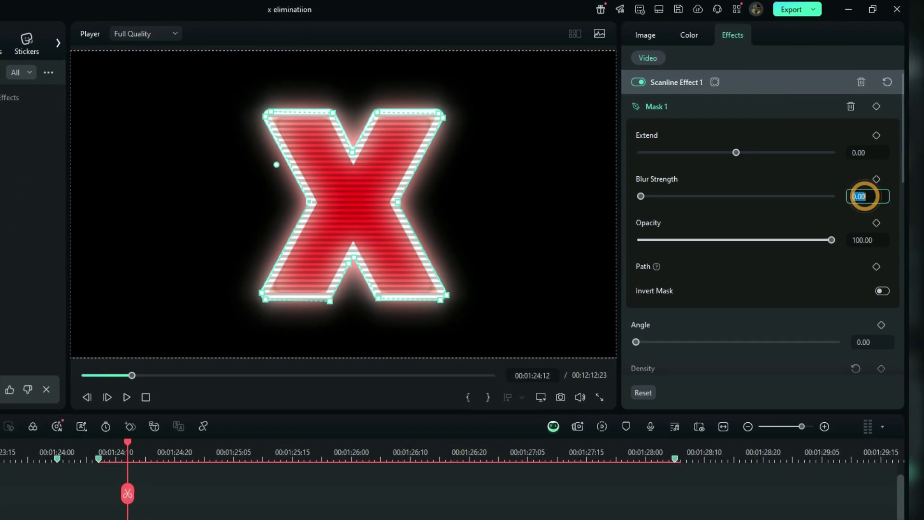
pyautogui.write('10')
pyautogui.click(823, 216)
pyautogui.click(875, 244)
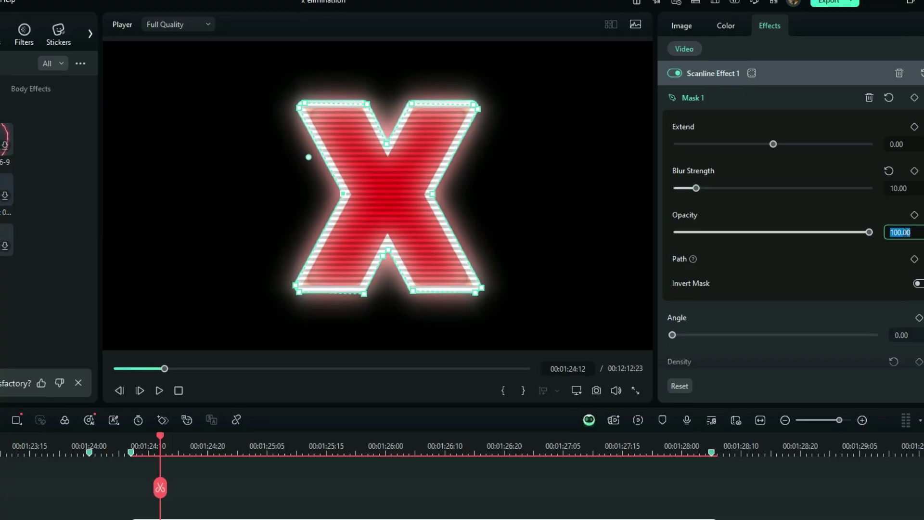
pyautogui.write('60')
pyautogui.click(885, 235)
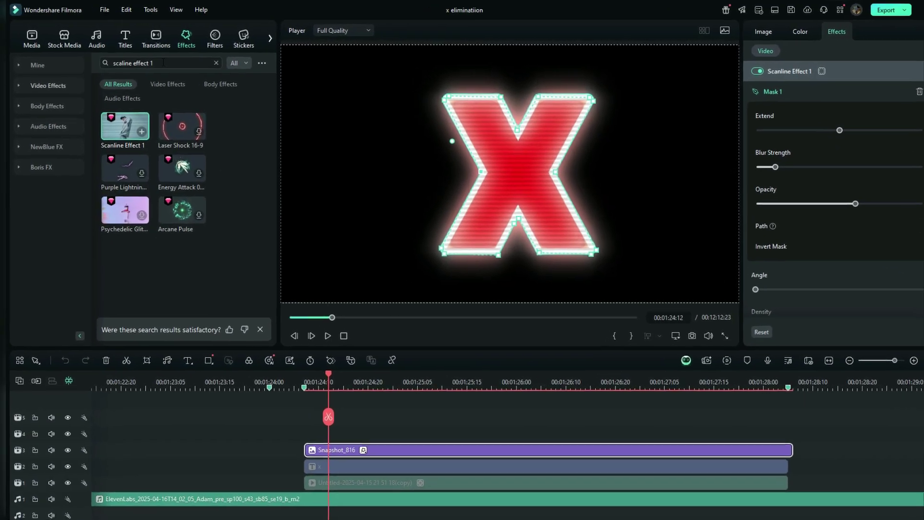
# - Search the effects for "noise map" and apply the Noise Map effect to the Snapshot_816 clip
pyautogui.tripleClick(98, 57)
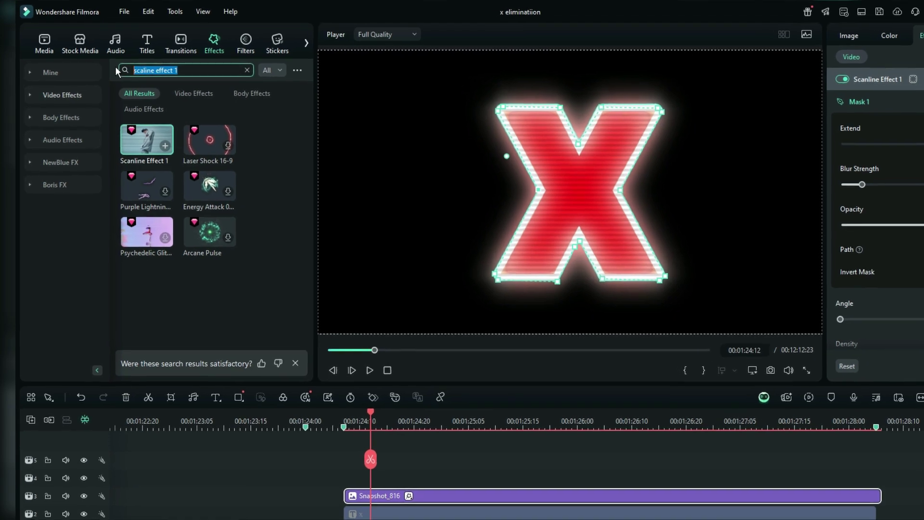
pyautogui.write('noise map')
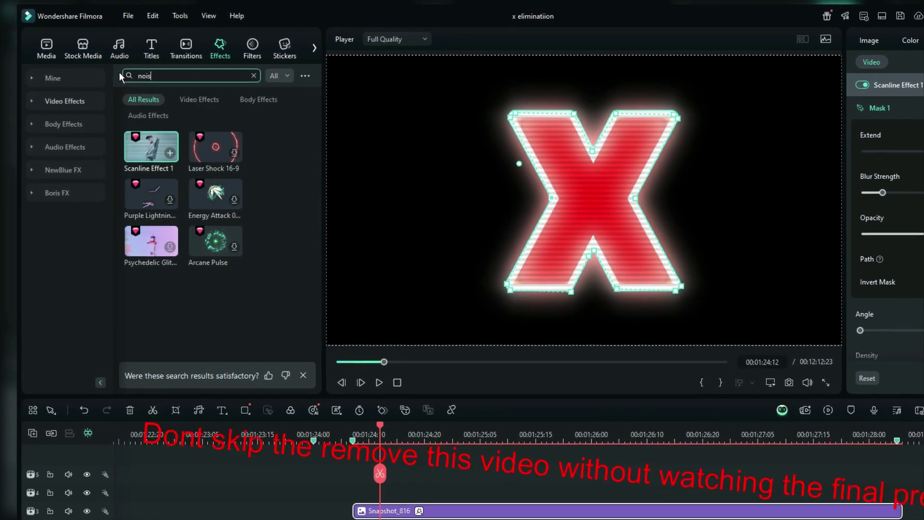
pyautogui.press('Return')
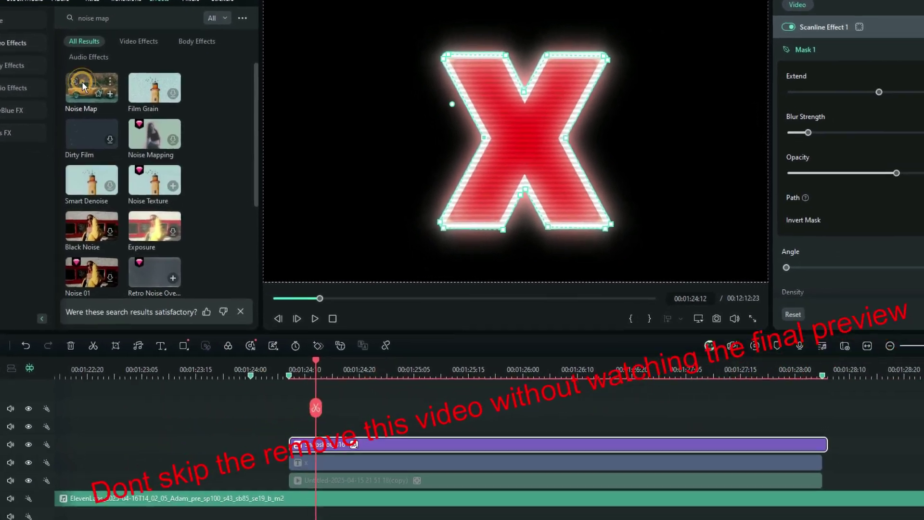
pyautogui.moveTo(114, 114); pyautogui.dragTo(328, 488)
pyautogui.moveTo(228, 372); pyautogui.dragTo(230, 370)
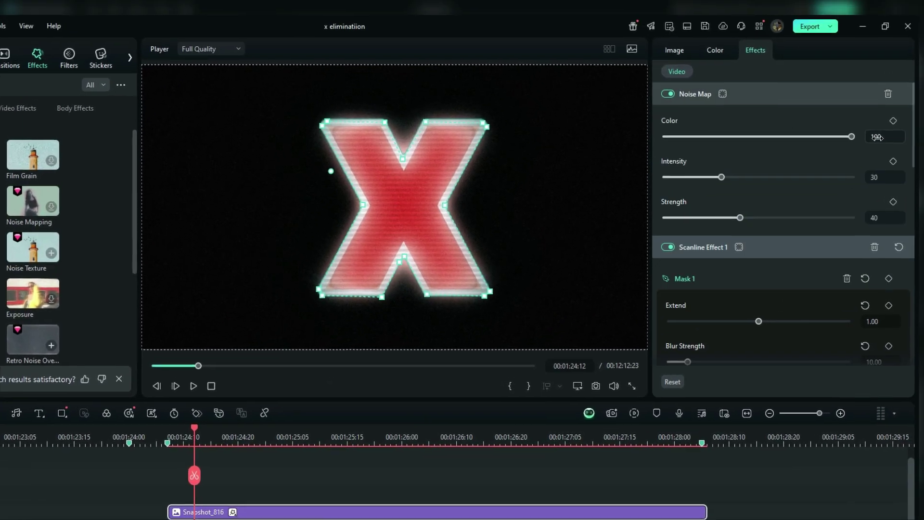
# - Set Noise Map's color to 49, intensity to 3 and strength to 39
pyautogui.doubleClick(877, 138)
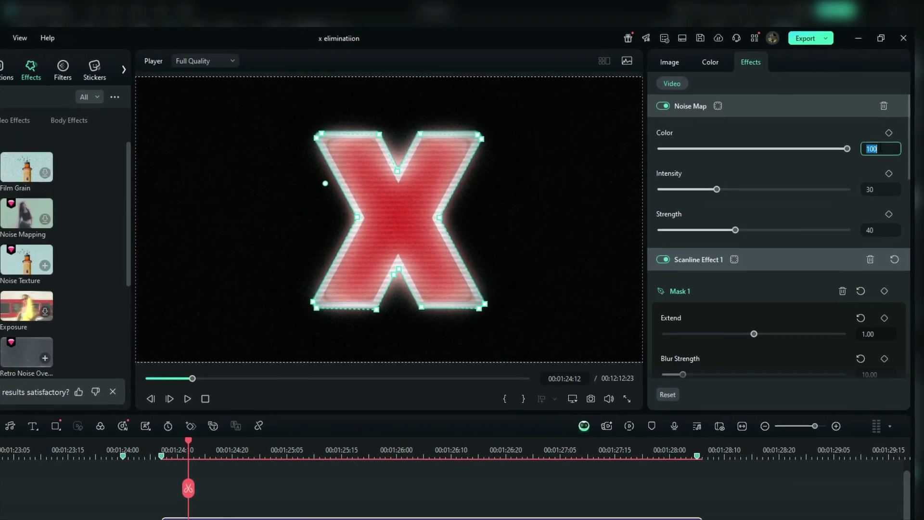
pyautogui.write('49')
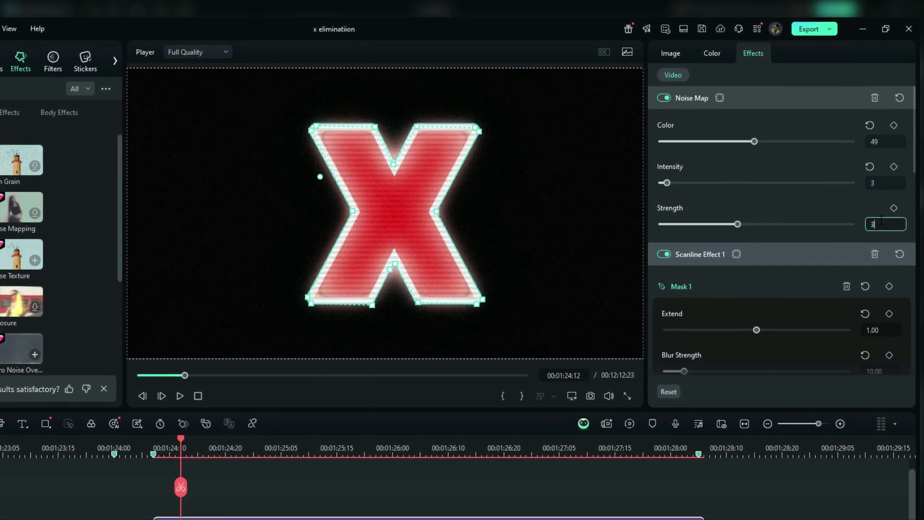
pyautogui.write('39')
pyautogui.click(830, 210)
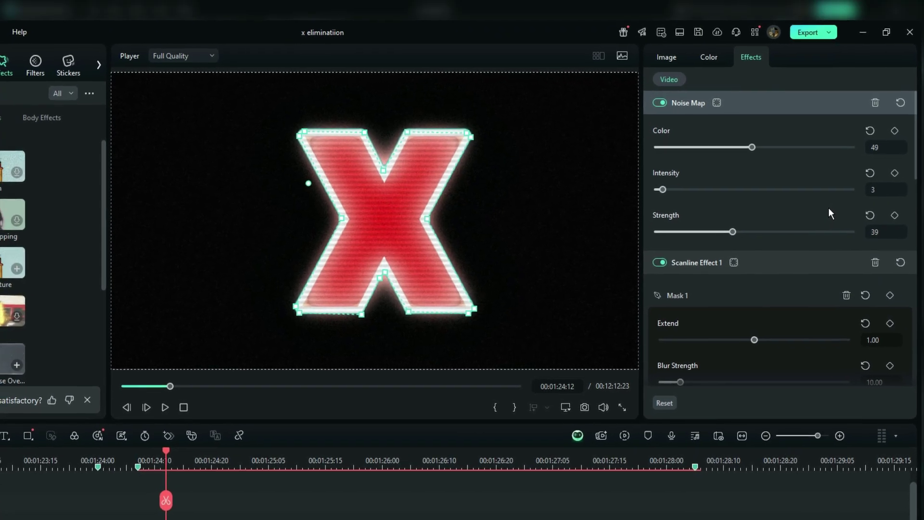
# - Add a pen mask to Noise Map, trace it along the X's red area, and set its blur strength to 2
pyautogui.click(710, 104)
pyautogui.click(768, 140)
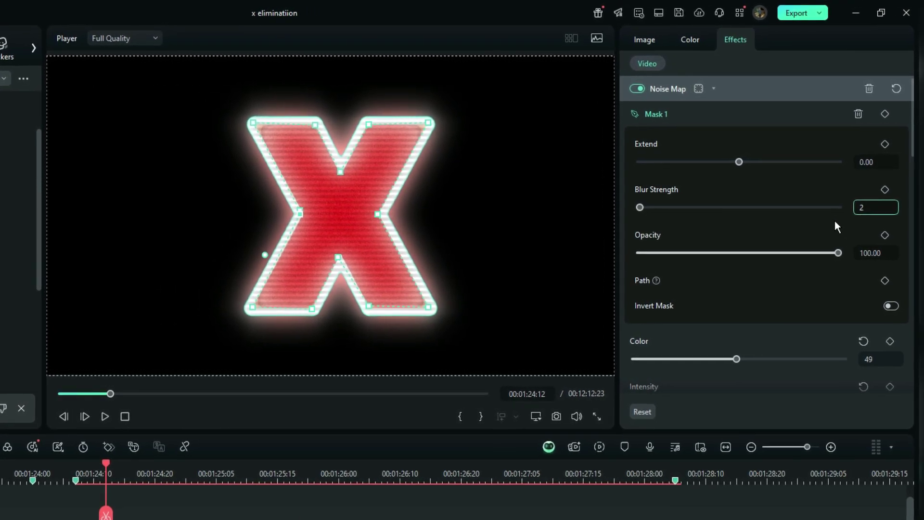
pyautogui.press('Return')
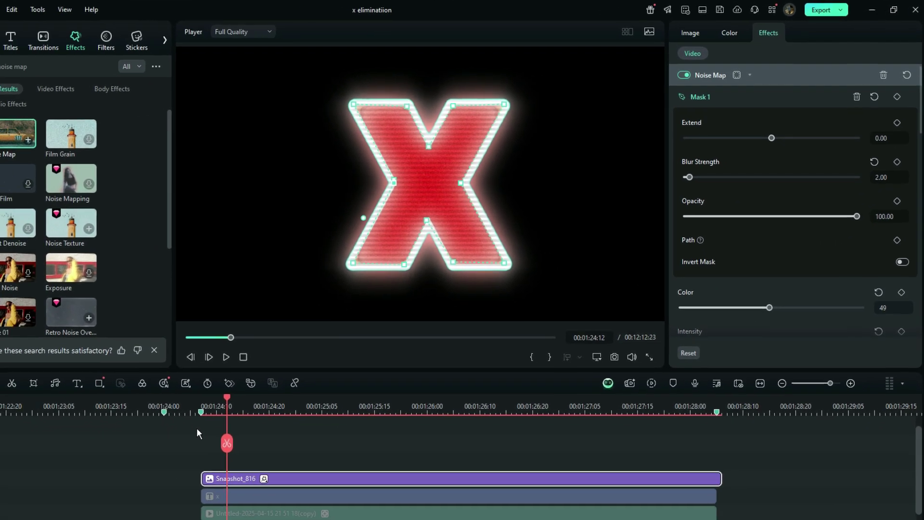
# - Render the timeline preview of the X section and play it back
pyautogui.press('space')
pyautogui.click(145, 436)
pyautogui.press('Return')
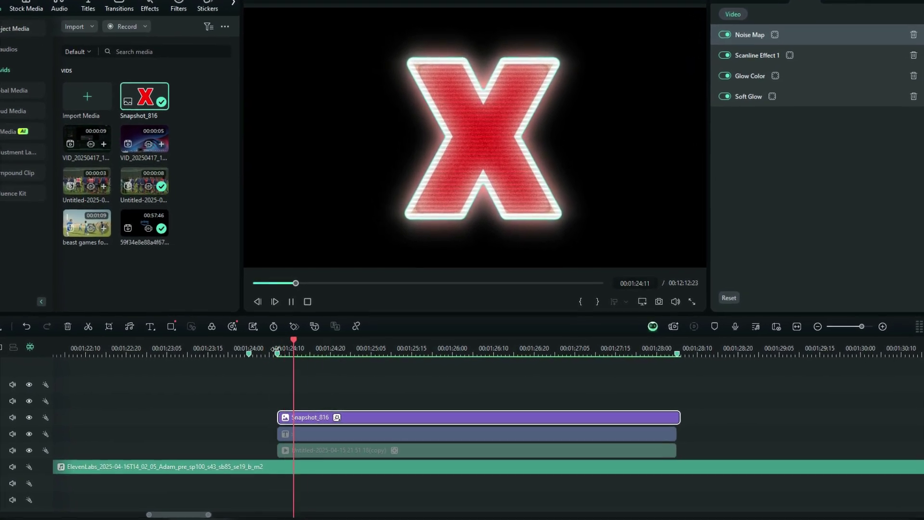
# - Add keyframes for Soft Glow's Color, Glow, Range and Size on the Snapshot_816 clip at 00:01:24:16
pyautogui.click(269, 346)
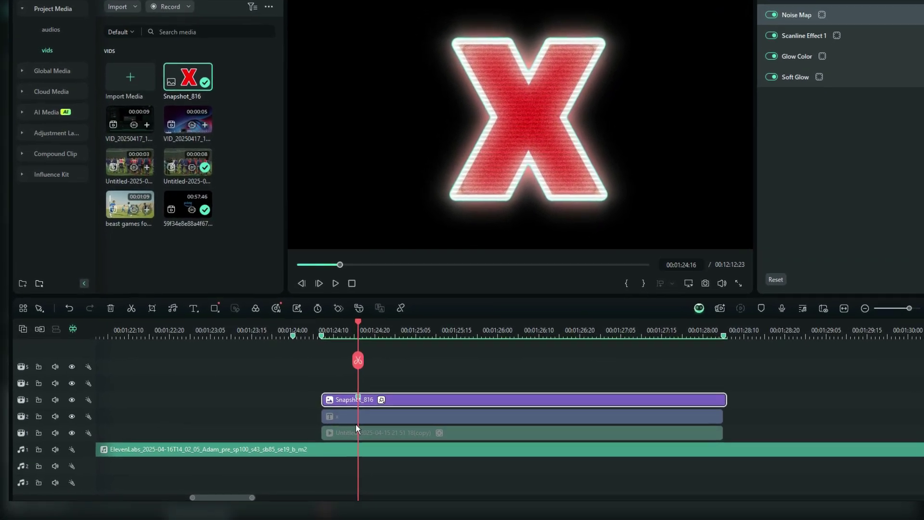
pyautogui.scroll(2, 352, 425)
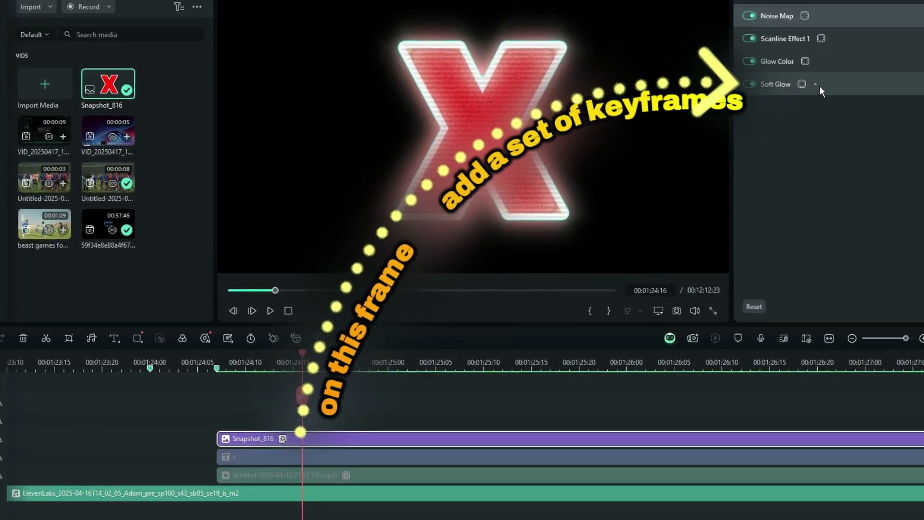
pyautogui.click(819, 71)
pyautogui.click(872, 191)
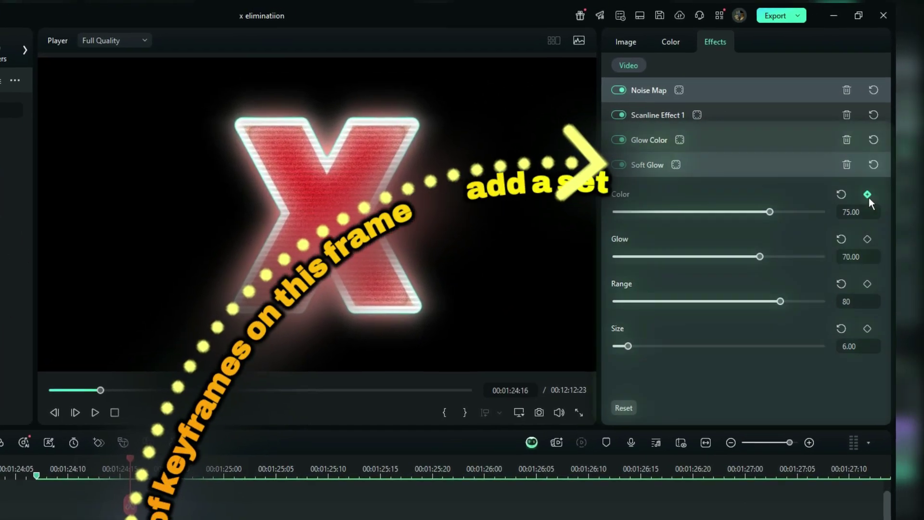
pyautogui.click(872, 236)
pyautogui.click(871, 280)
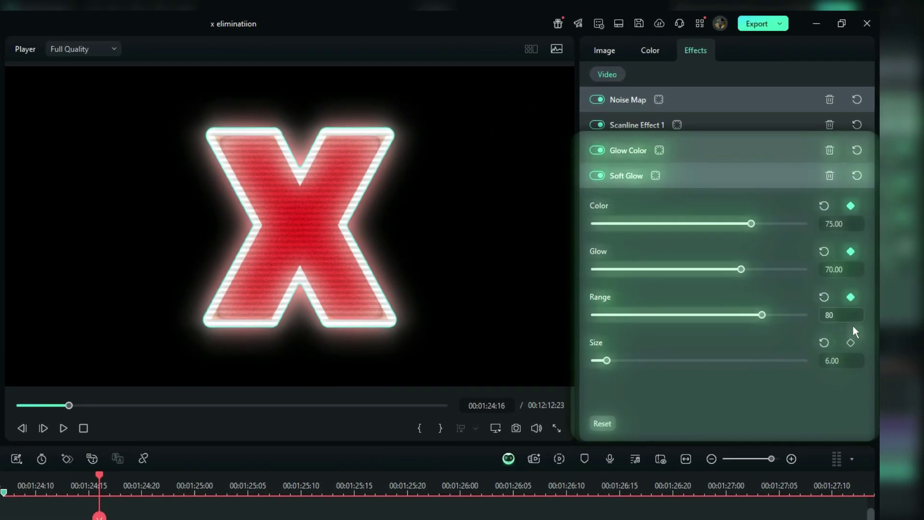
pyautogui.click(850, 342)
pyautogui.click(674, 174)
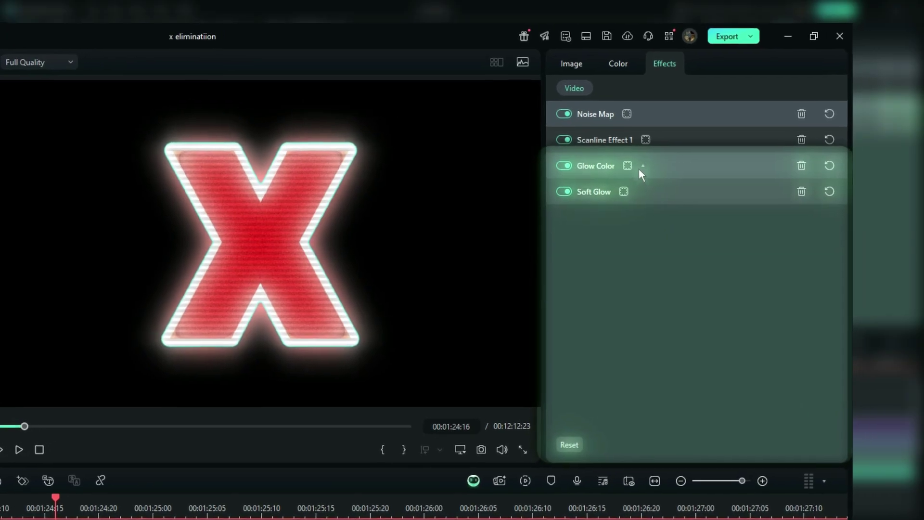
# - Add keyframes for Glow Color's Feathering, Intensity and Red, Green and Blue Blur Intensity at 00:01:24:16
pyautogui.click(638, 167)
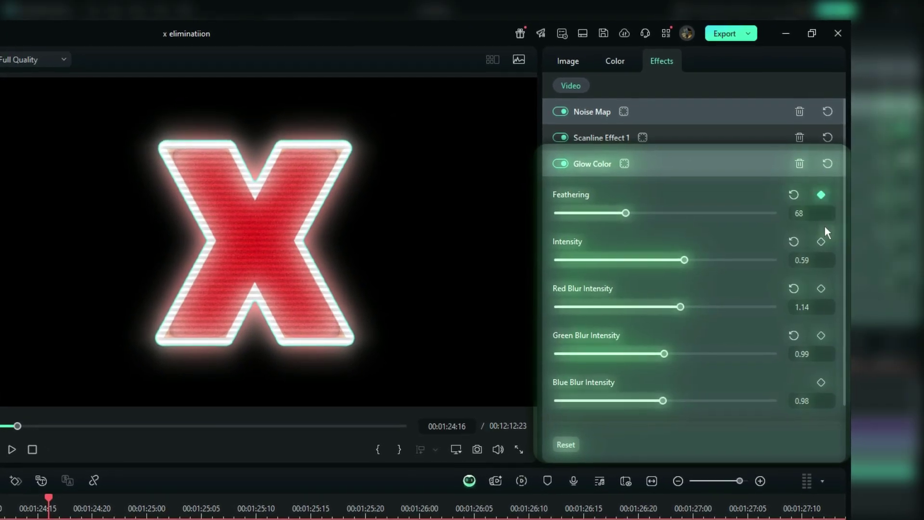
pyautogui.click(818, 244)
pyautogui.click(818, 290)
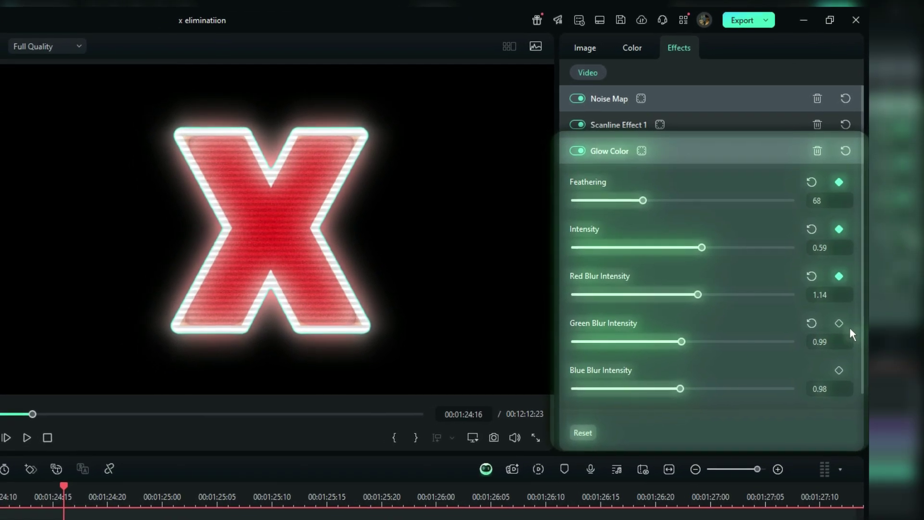
pyautogui.click(839, 323)
pyautogui.click(838, 370)
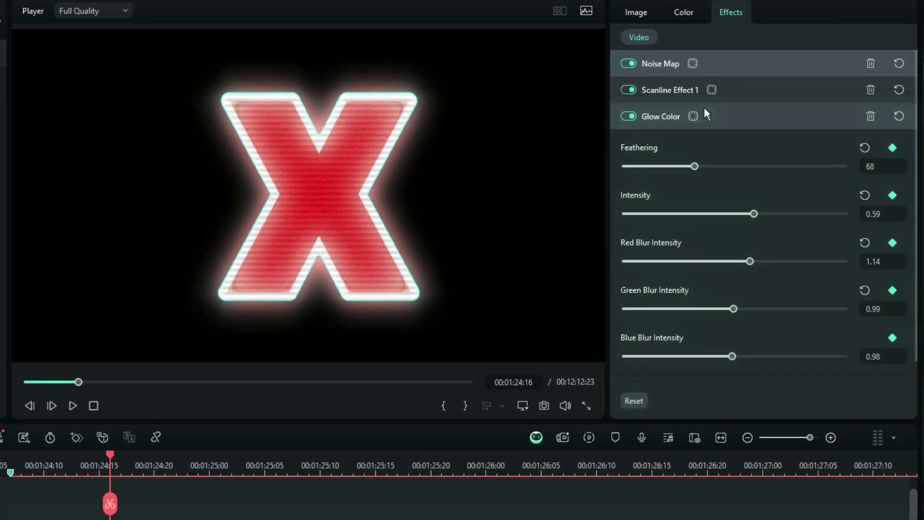
pyautogui.click(690, 124)
# - At 00:01:24:07, set Soft Glow's Size to 33.64, Range to 82 and Glow to 82.73
pyautogui.click(671, 153)
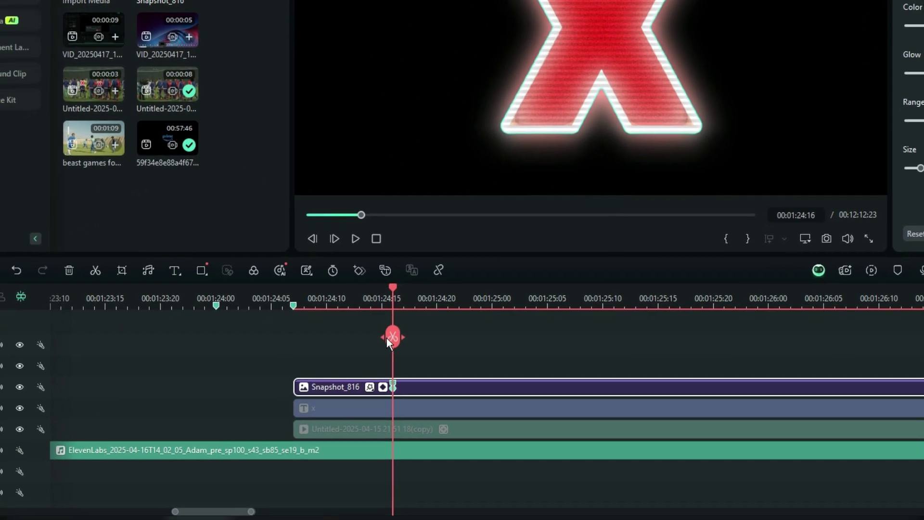
pyautogui.moveTo(374, 348); pyautogui.dragTo(274, 369)
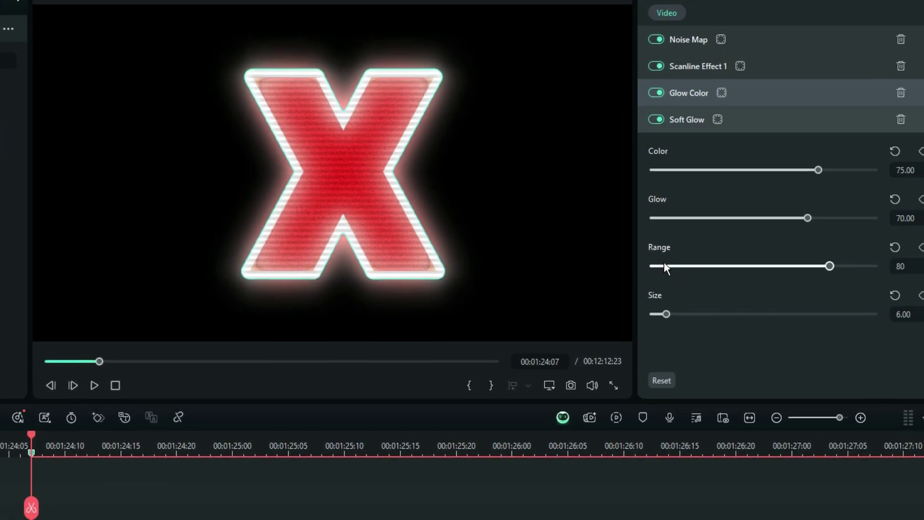
pyautogui.moveTo(711, 288); pyautogui.dragTo(795, 290)
pyautogui.moveTo(771, 250); pyautogui.dragTo(795, 247)
pyautogui.moveTo(803, 197); pyautogui.dragTo(695, 199)
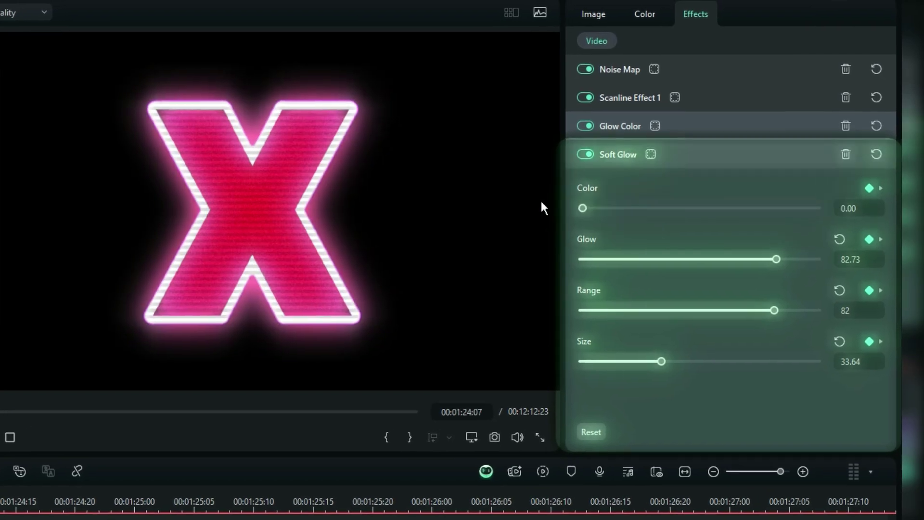
pyautogui.hotkey('ctrl', 'z')
pyautogui.hotkey('ctrl', 'z')
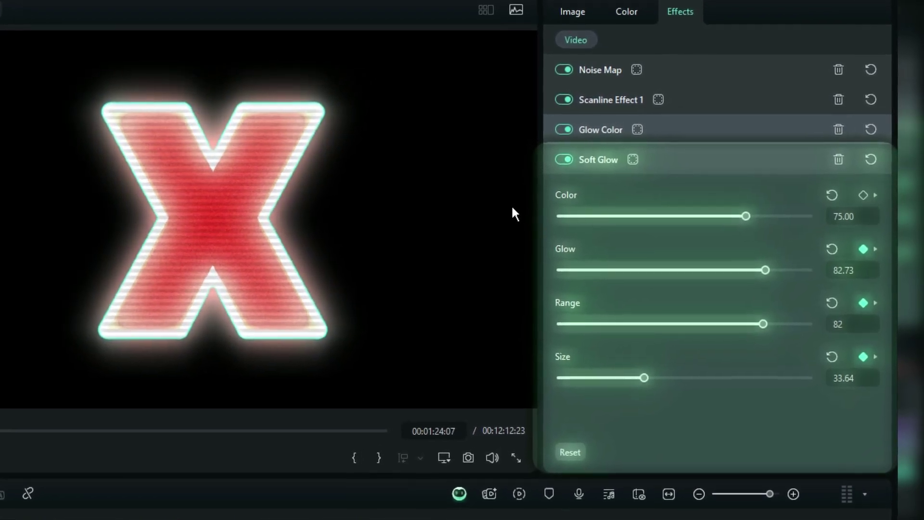
# - At 00:01:24:07, raise Glow Color's Feathering above 79, Intensity to about 0.74 and Red Blur Intensity to 1.26
pyautogui.click(649, 136)
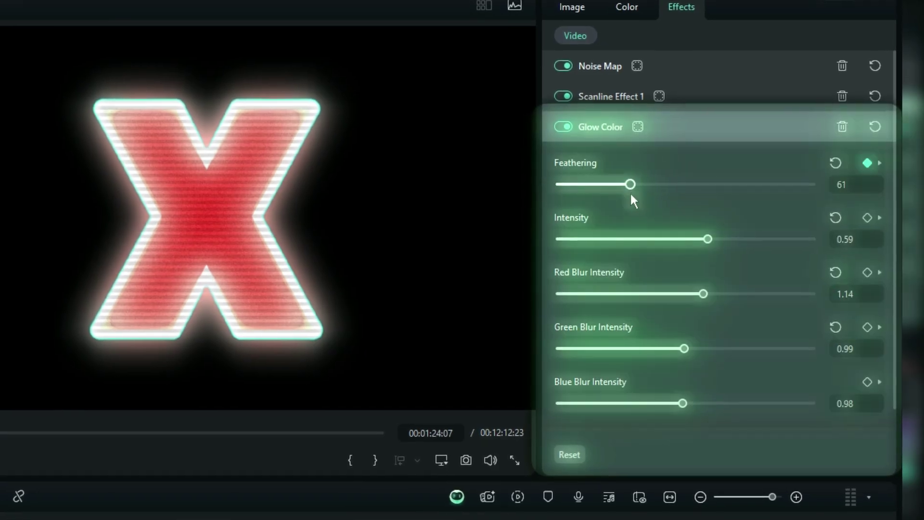
pyautogui.moveTo(695, 192); pyautogui.dragTo(640, 202)
pyautogui.moveTo(707, 239); pyautogui.dragTo(731, 236)
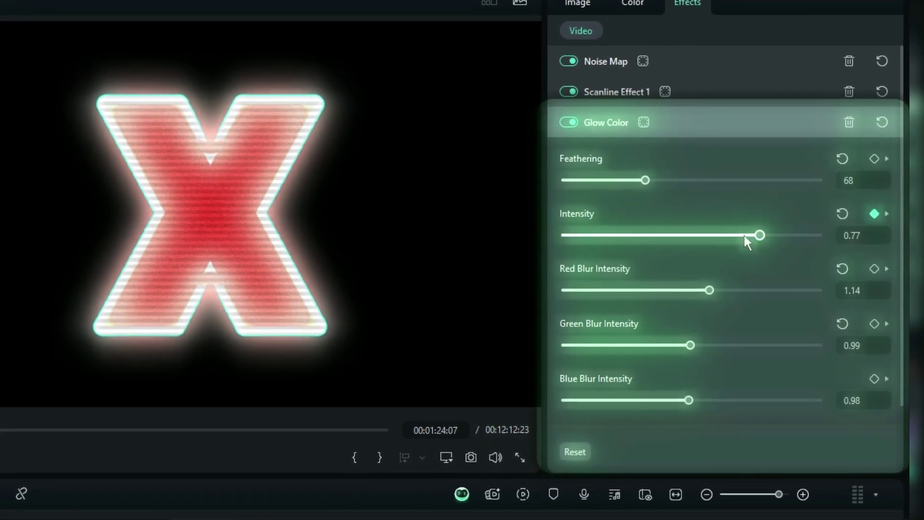
pyautogui.click(662, 179)
pyautogui.click(727, 289)
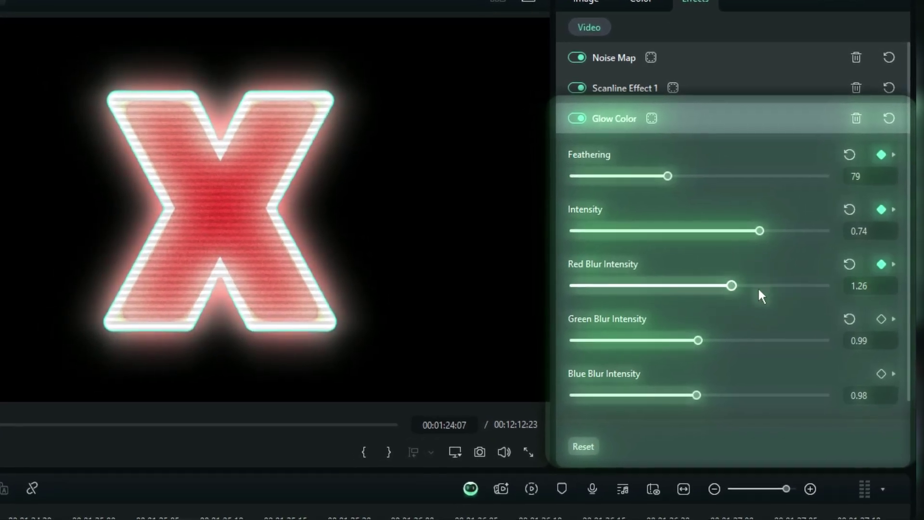
pyautogui.click(683, 175)
pyautogui.moveTo(763, 228); pyautogui.dragTo(765, 228)
pyautogui.click(691, 176)
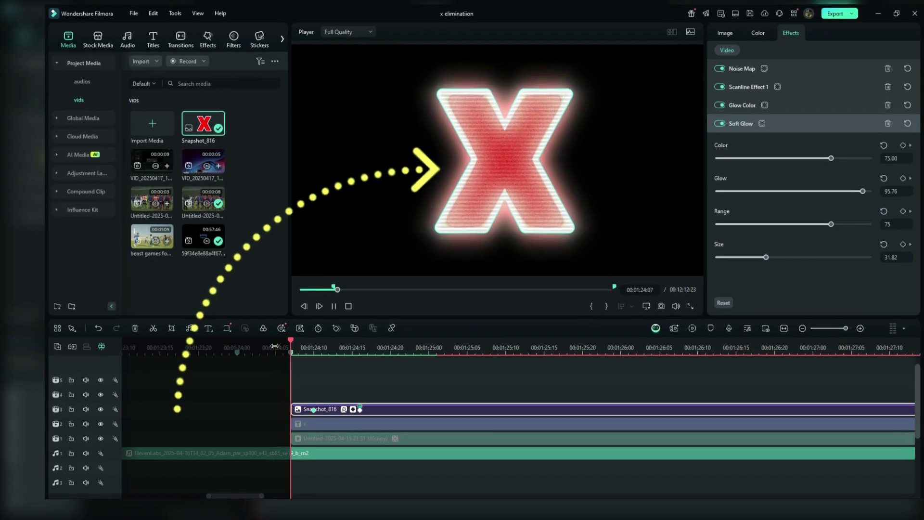
# - Play back the start of the X clip to check the animated glow
pyautogui.click(275, 345)
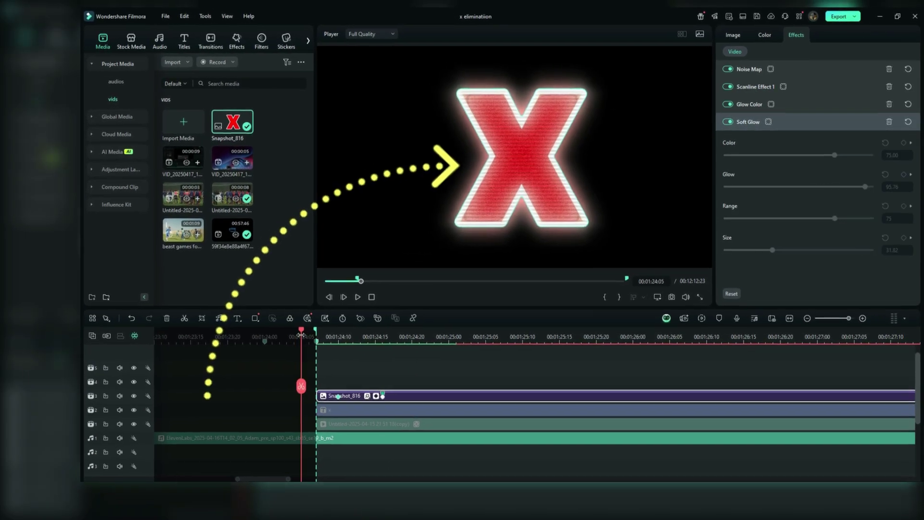
pyautogui.press('space')
pyautogui.press('space')
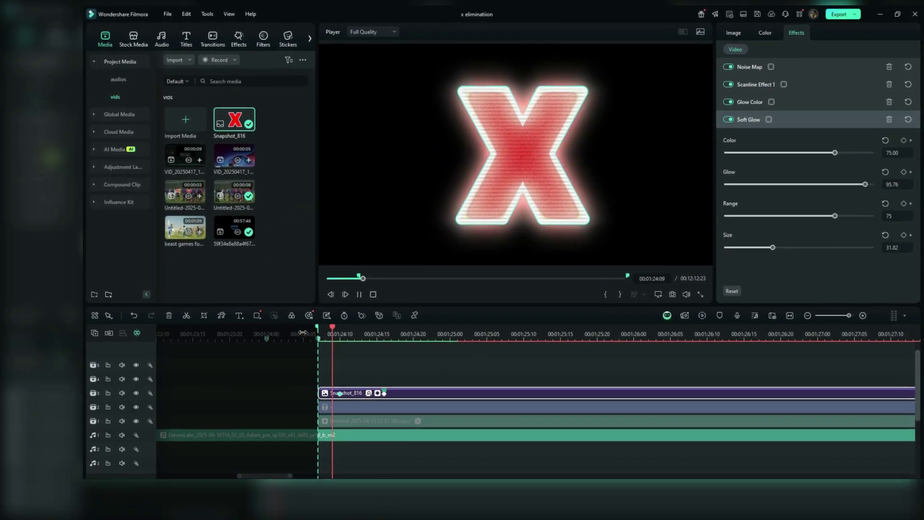
pyautogui.click(302, 332)
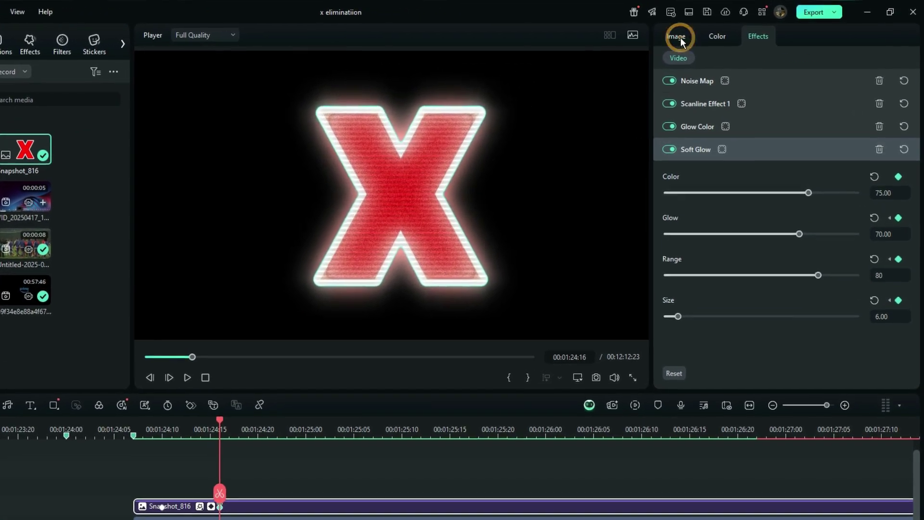
# - Keyframe the clip's opacity at 100 at 00:01:24:16 and set it to 89 at 00:01:24:10
pyautogui.click(683, 38)
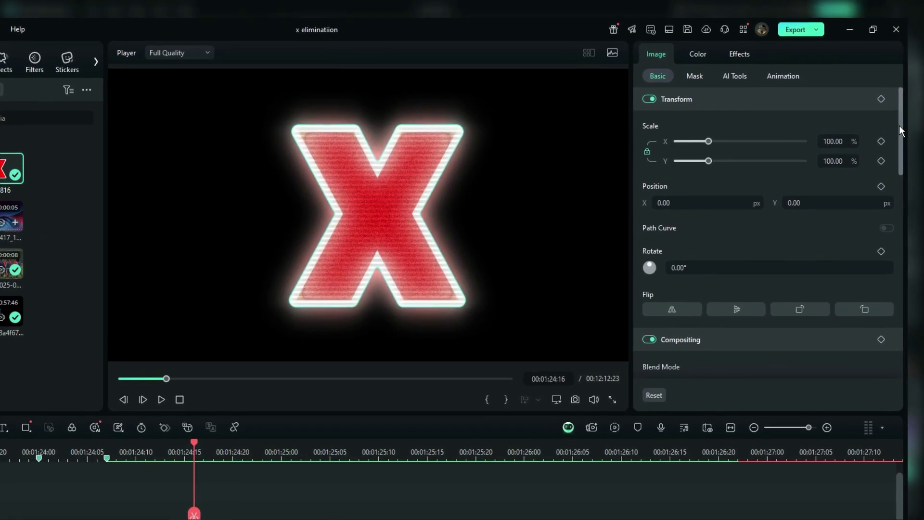
pyautogui.moveTo(899, 125); pyautogui.dragTo(894, 200)
pyautogui.click(879, 169)
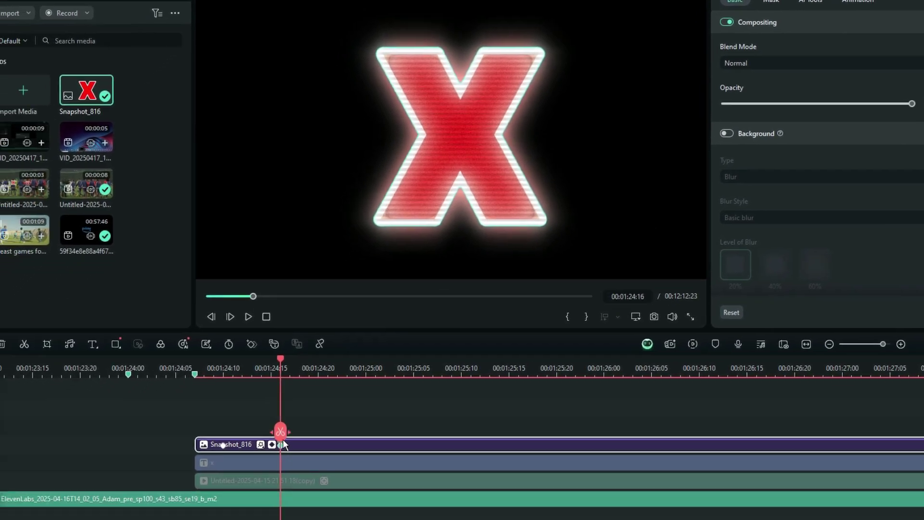
pyautogui.moveTo(282, 436); pyautogui.dragTo(225, 431)
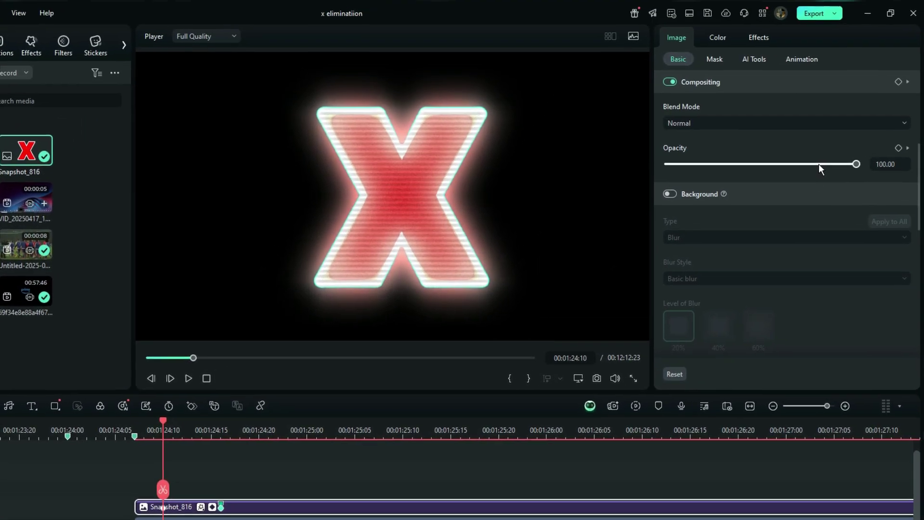
pyautogui.click(828, 165)
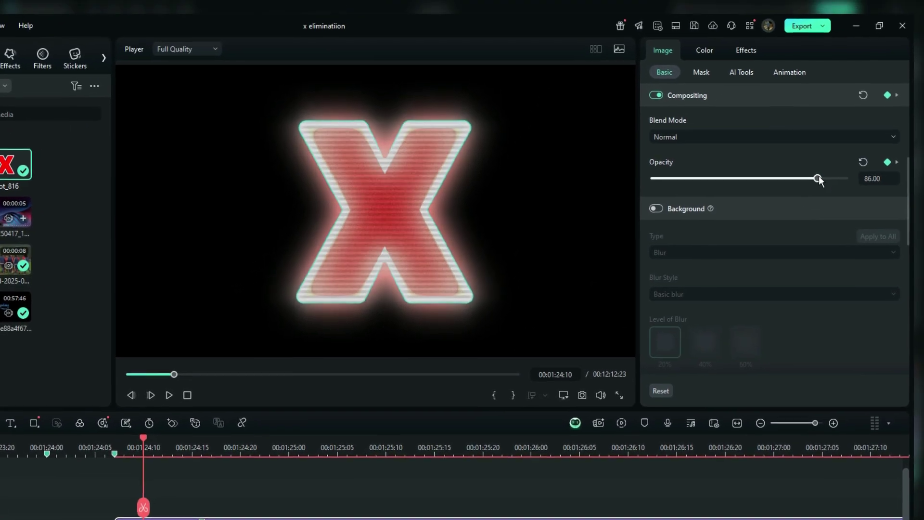
pyautogui.moveTo(824, 172); pyautogui.dragTo(828, 172)
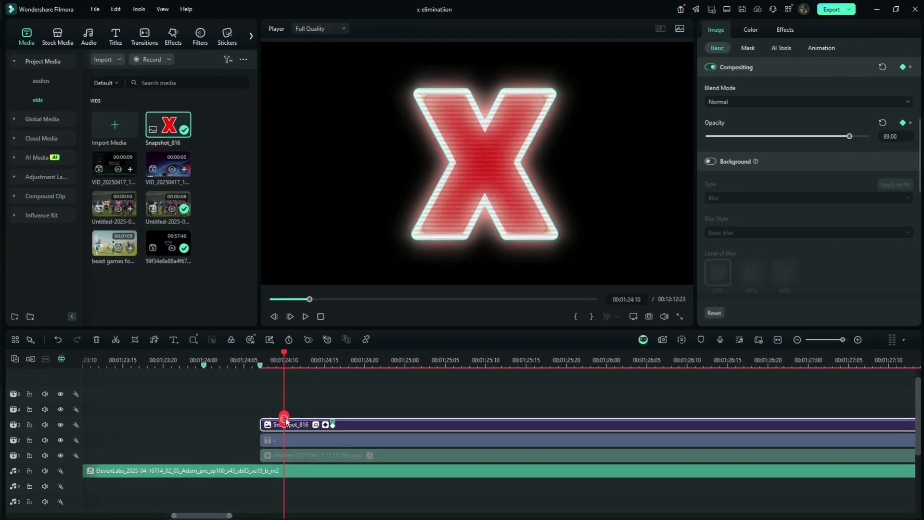
pyautogui.moveTo(286, 419); pyautogui.dragTo(308, 414)
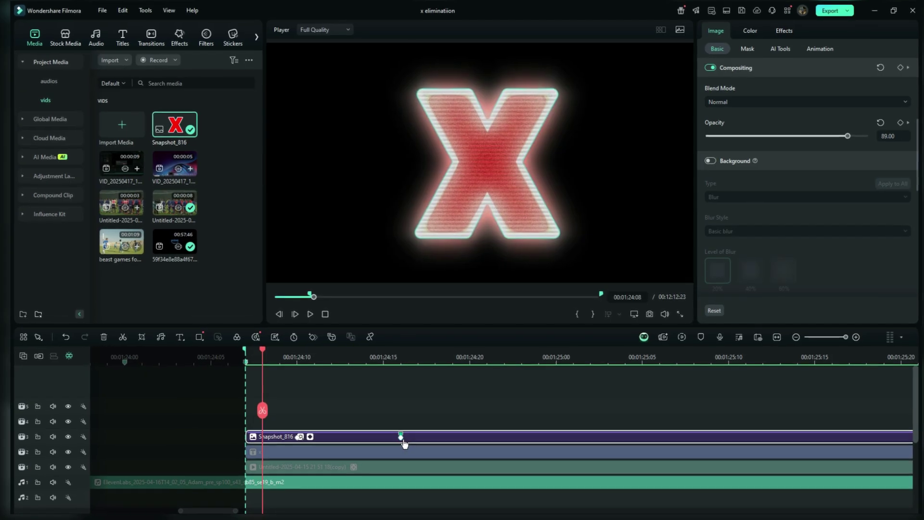
# - Add a Transform keyframe to the Snapshot_816 clip at 00:01:24:16
pyautogui.click(399, 437)
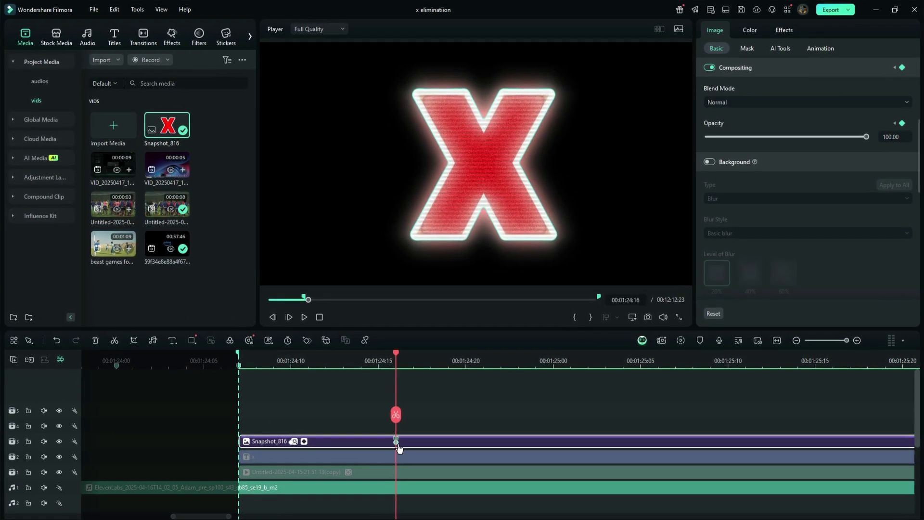
pyautogui.scroll(5, 868, 156)
pyautogui.click(901, 70)
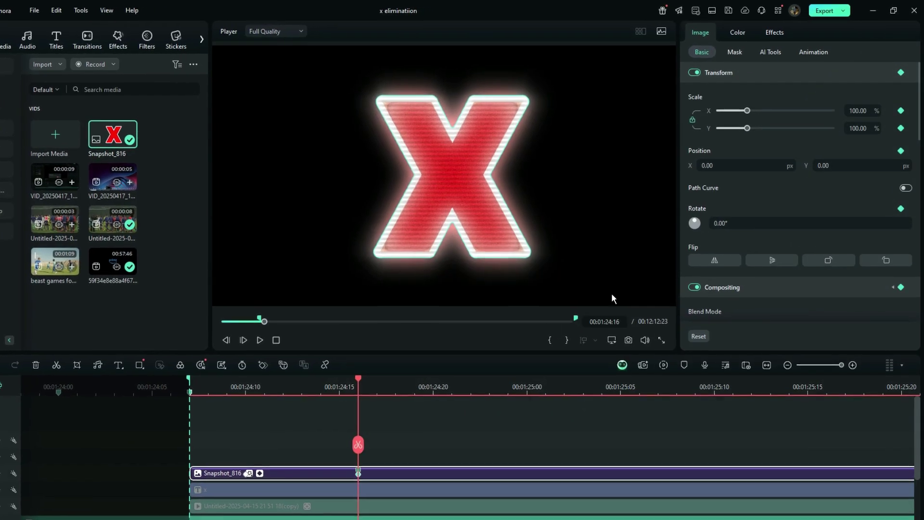
# - At 00:01:24:08, set the clip's scale to 113%
pyautogui.moveTo(344, 456); pyautogui.dragTo(196, 456)
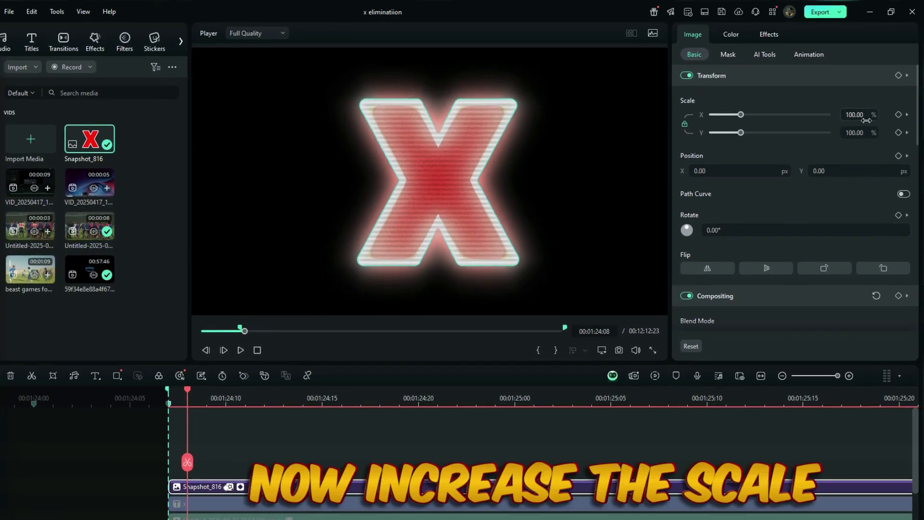
pyautogui.click(918, 75)
pyautogui.write('110')
pyautogui.press('Return')
pyautogui.scroll(6, 844, 128)
pyautogui.press('Down')
pyautogui.press('Down')
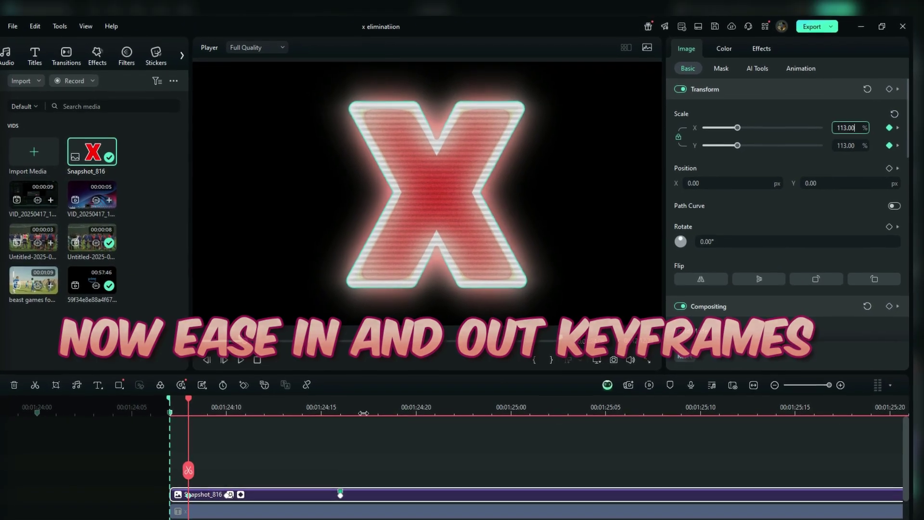
# - Apply the Ease In Bezier curve to the clip's keyframe at 00:01:24:10 and an easing curve to the one at 00:01:24:16
pyautogui.rightClick(227, 497)
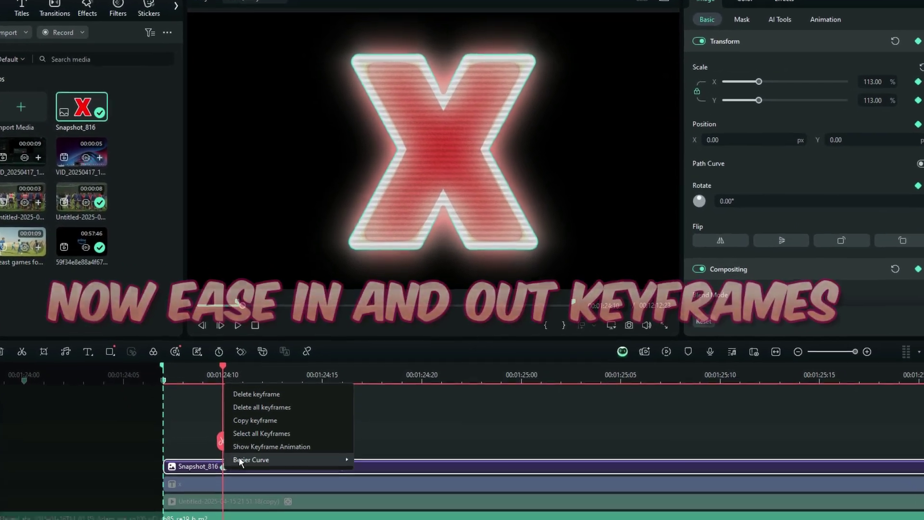
pyautogui.moveTo(305, 484)
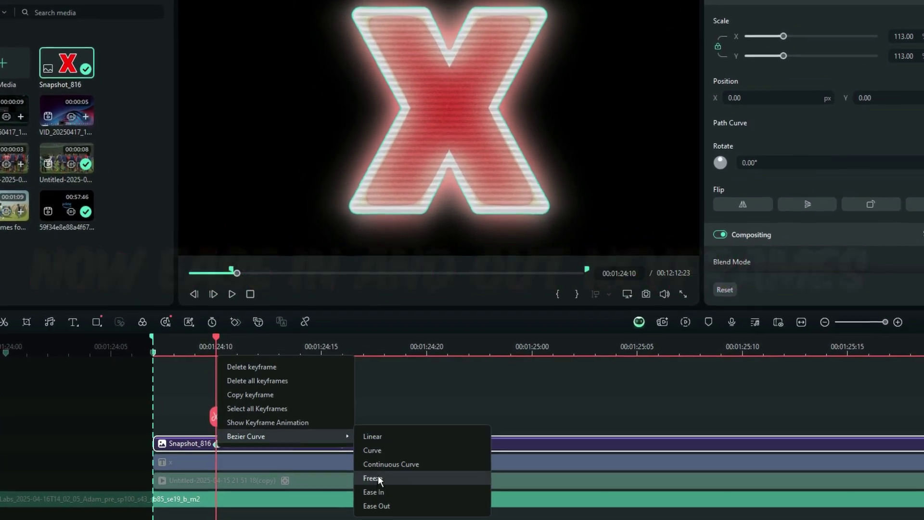
pyautogui.click(376, 492)
pyautogui.scroll(-3, 330, 445)
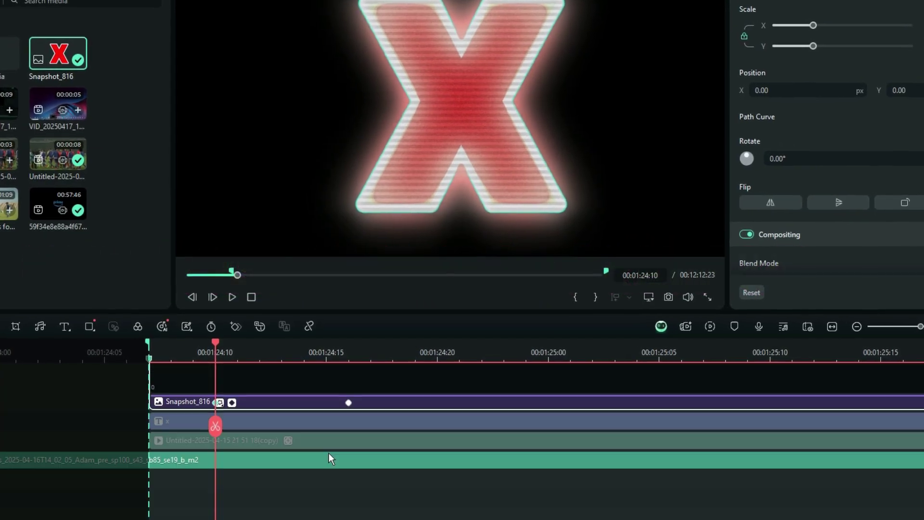
pyautogui.rightClick(346, 402)
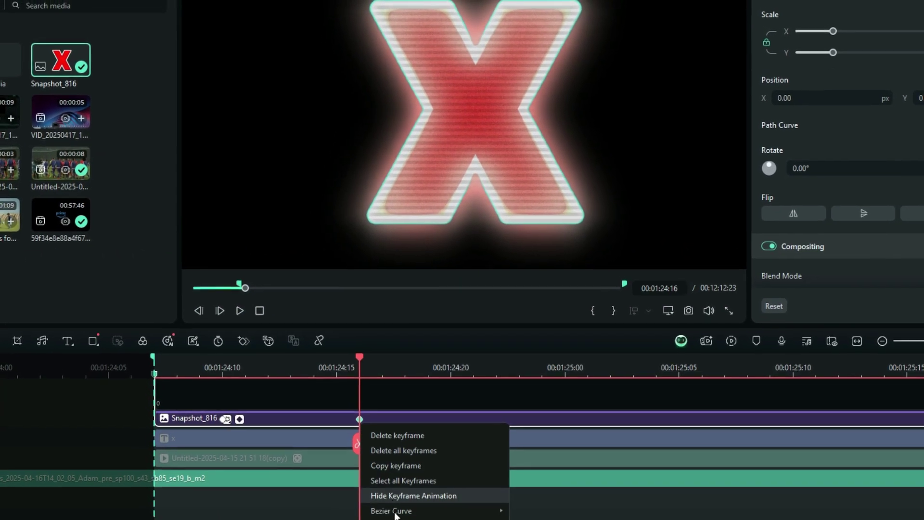
pyautogui.moveTo(391, 507)
pyautogui.click(522, 516)
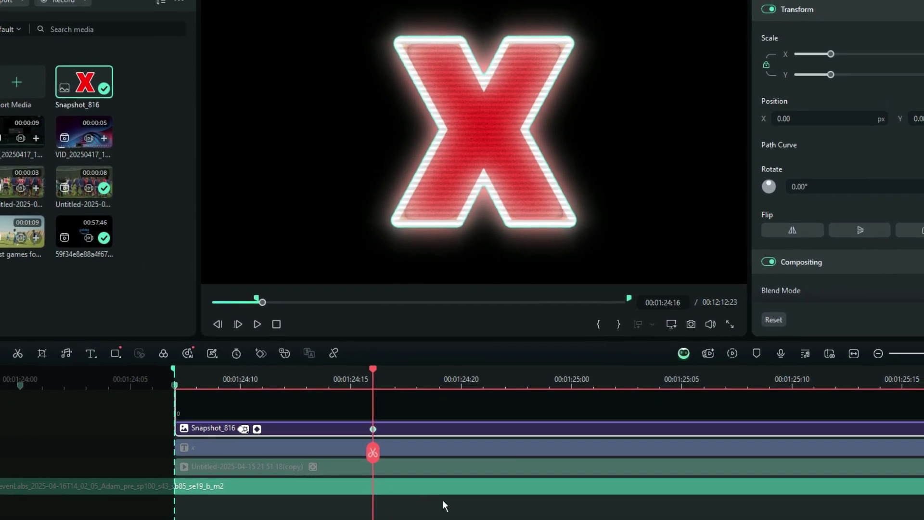
# - Set the clip's scale to 75% at the second keyframe and render the timeline preview
pyautogui.scroll(3, 434, 494)
pyautogui.scroll(-1, 434, 494)
pyautogui.moveTo(547, 376); pyautogui.dragTo(385, 377)
pyautogui.scroll(-3, 402, 475)
pyautogui.press('Return')
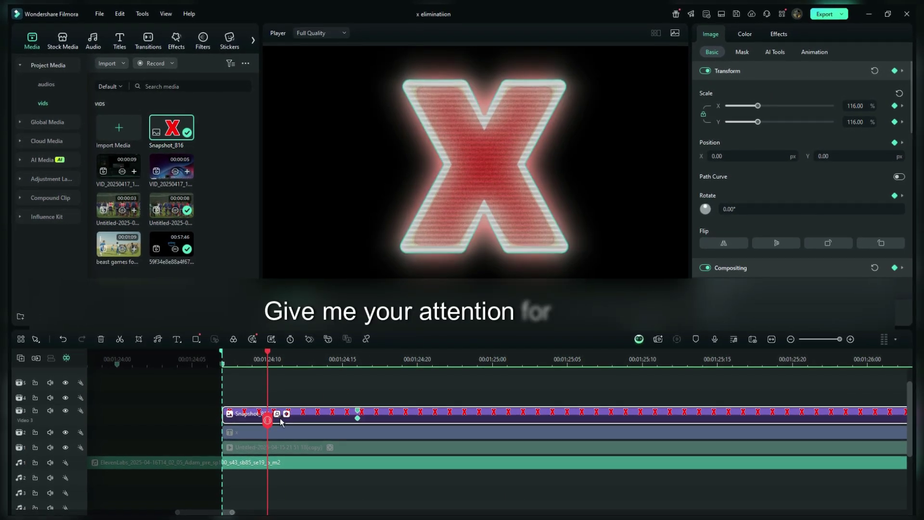
# - Split the Snapshot_816 clip at 00:01:24:17, one frame after its second keyframe
pyautogui.moveTo(280, 418); pyautogui.dragTo(346, 417)
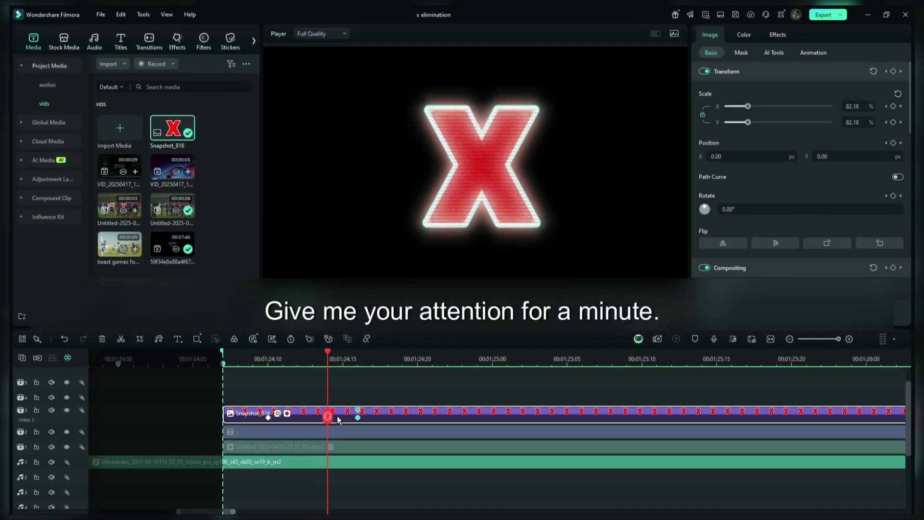
pyautogui.moveTo(276, 413); pyautogui.dragTo(344, 413)
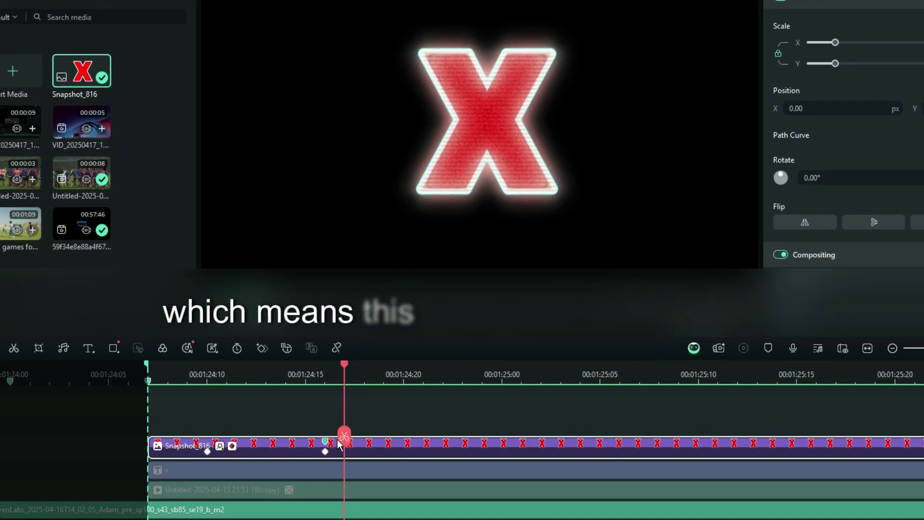
pyautogui.click(333, 421)
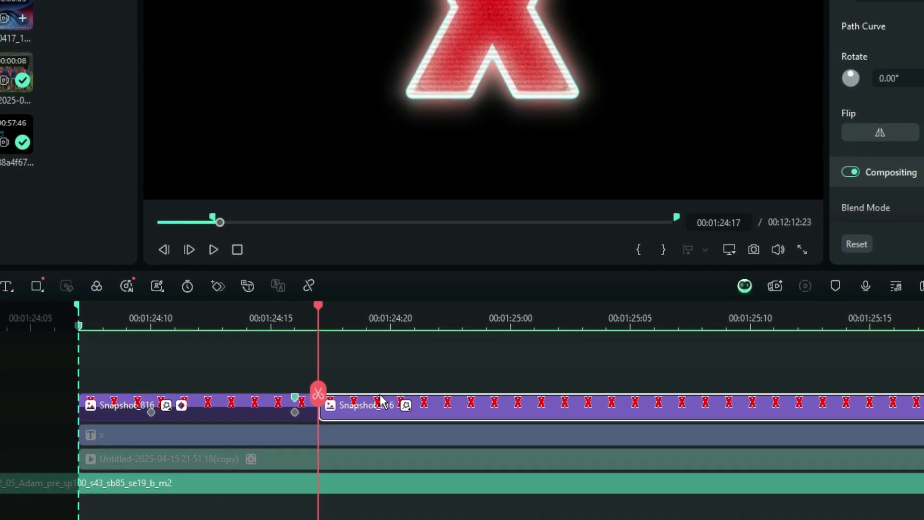
# - Disable both Snapshot_816 clips above the football footage
pyautogui.click(335, 460)
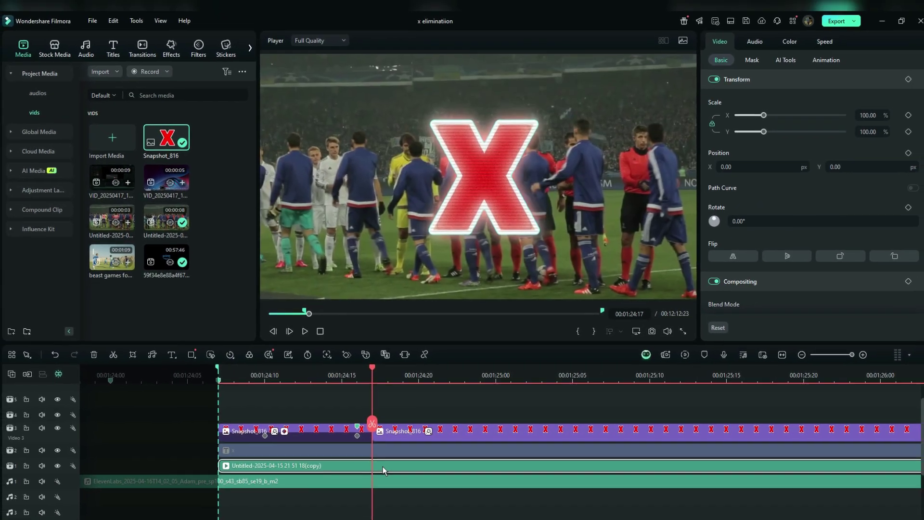
pyautogui.click(393, 431)
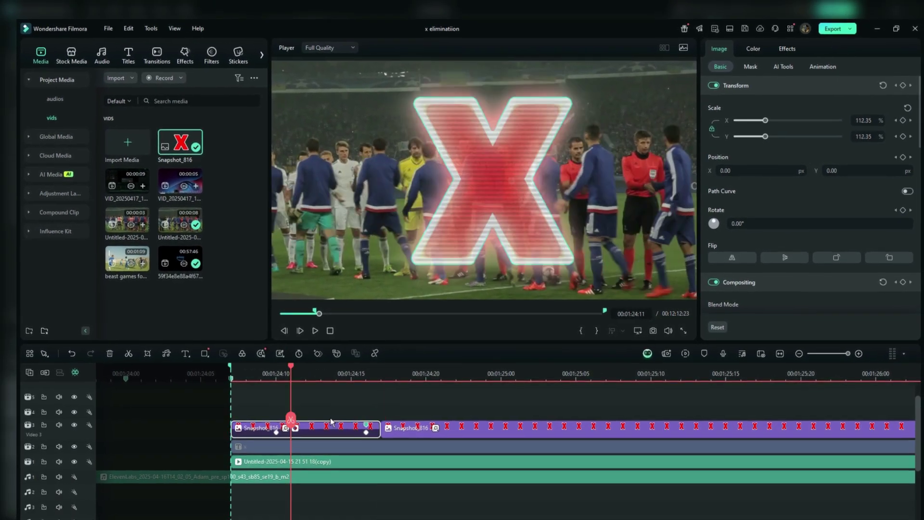
pyautogui.click(390, 460)
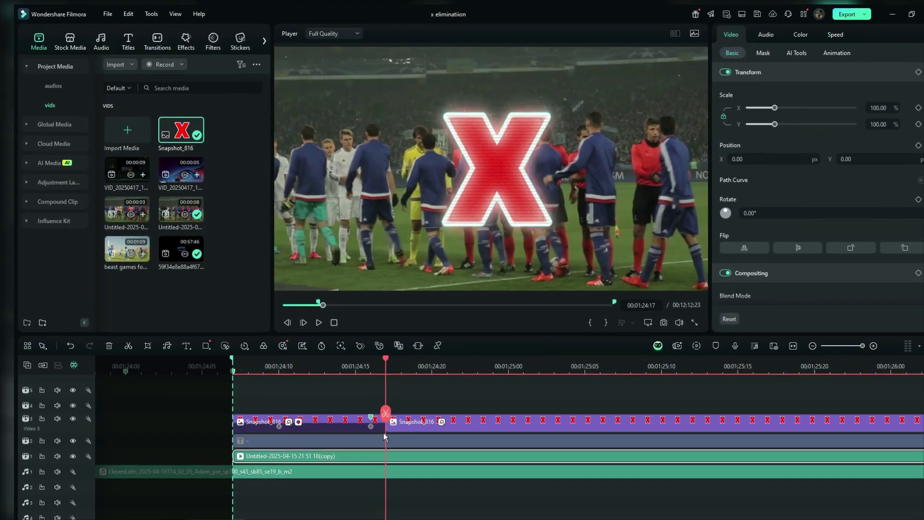
pyautogui.moveTo(278, 409); pyautogui.dragTo(394, 424)
pyautogui.press('e')
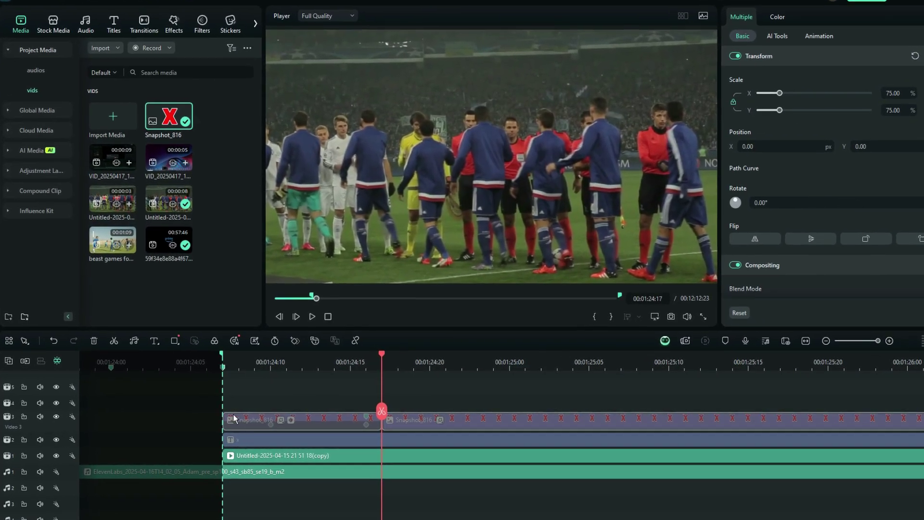
# - Motion-track the football footage clip from 00:01:24:07, with the tracking box centred on the blue-shirted player second from the right
pyautogui.click(216, 363)
pyautogui.click(240, 458)
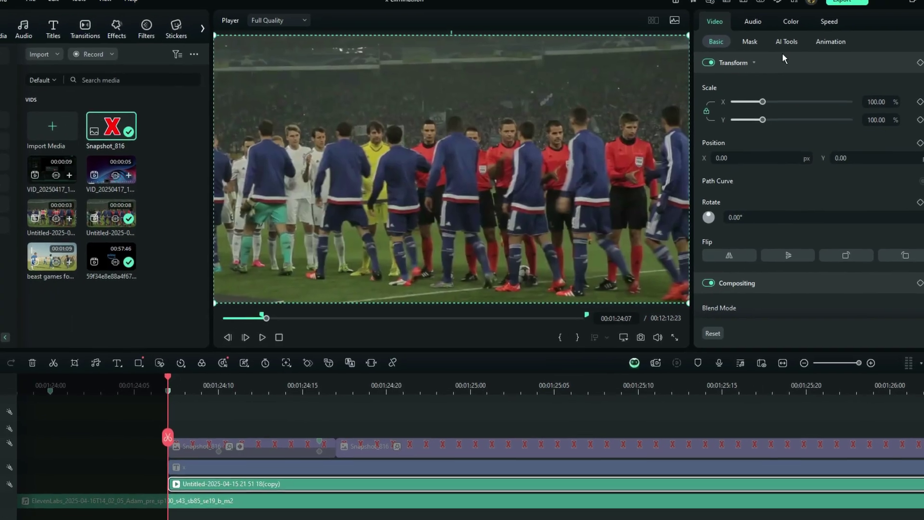
pyautogui.click(806, 31)
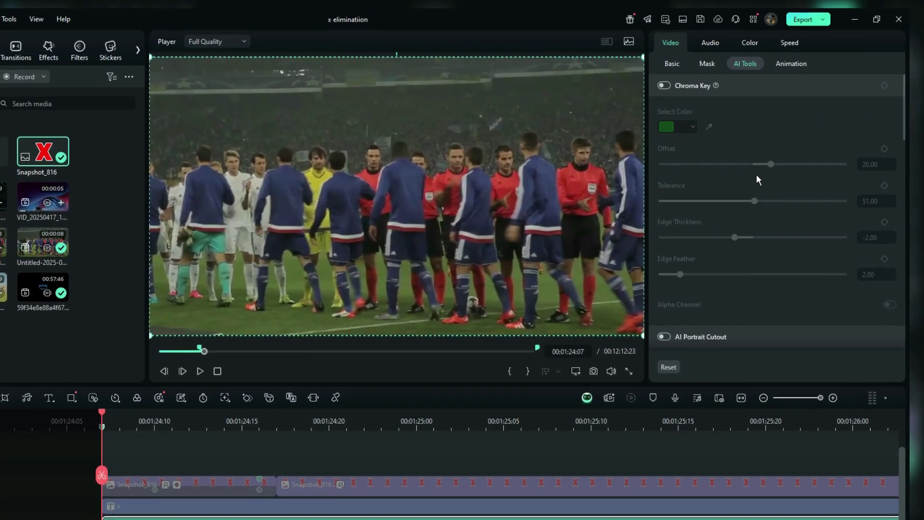
pyautogui.scroll(-10, 743, 207)
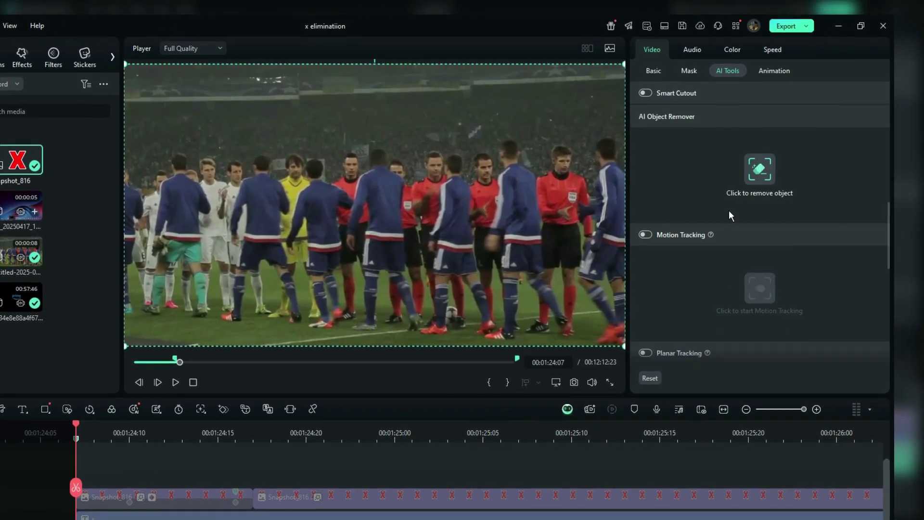
pyautogui.scroll(-3, 729, 210)
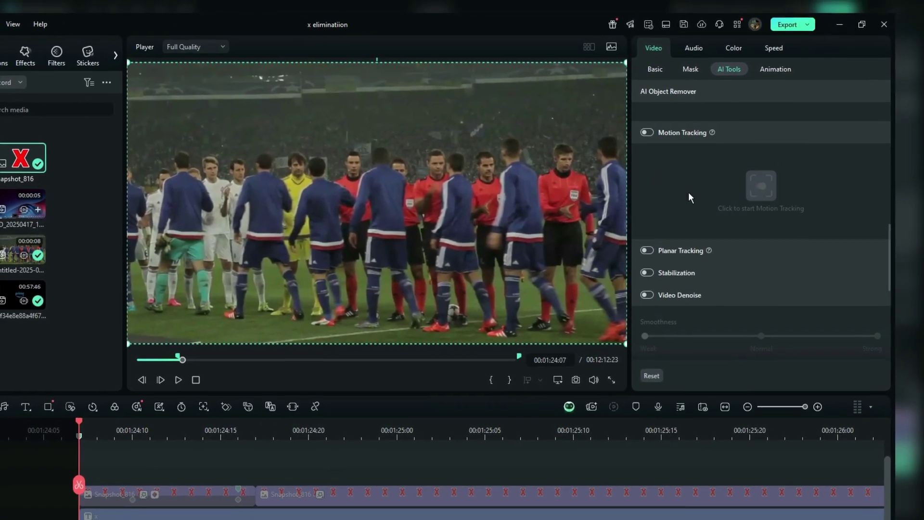
pyautogui.click(647, 134)
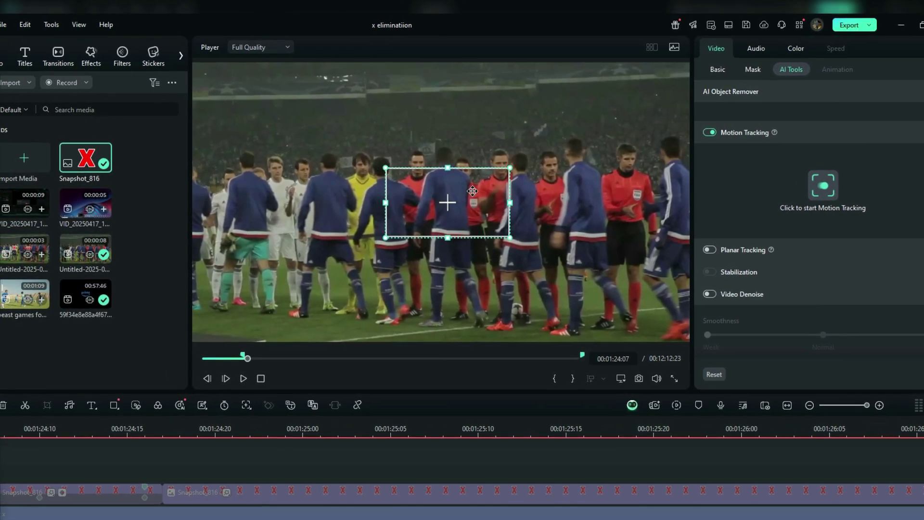
pyautogui.moveTo(443, 201); pyautogui.dragTo(589, 169)
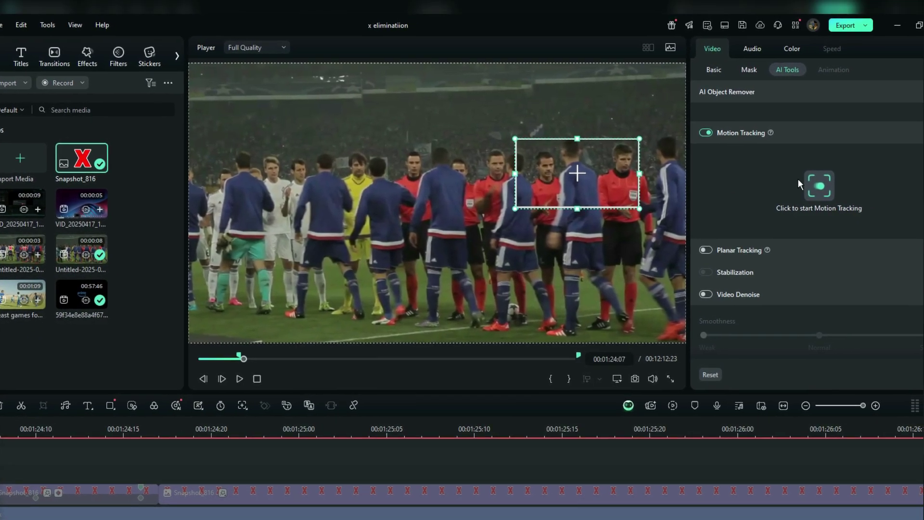
pyautogui.click(826, 183)
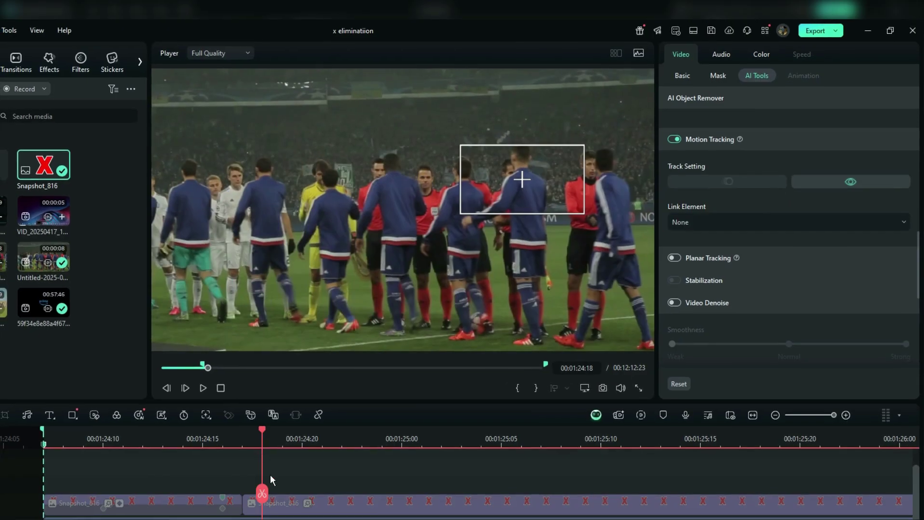
# - Re-enable both Snapshot_816 clips and link the second one to the footage clip's motion tracking
pyautogui.moveTo(223, 484); pyautogui.dragTo(292, 491)
pyautogui.press('e')
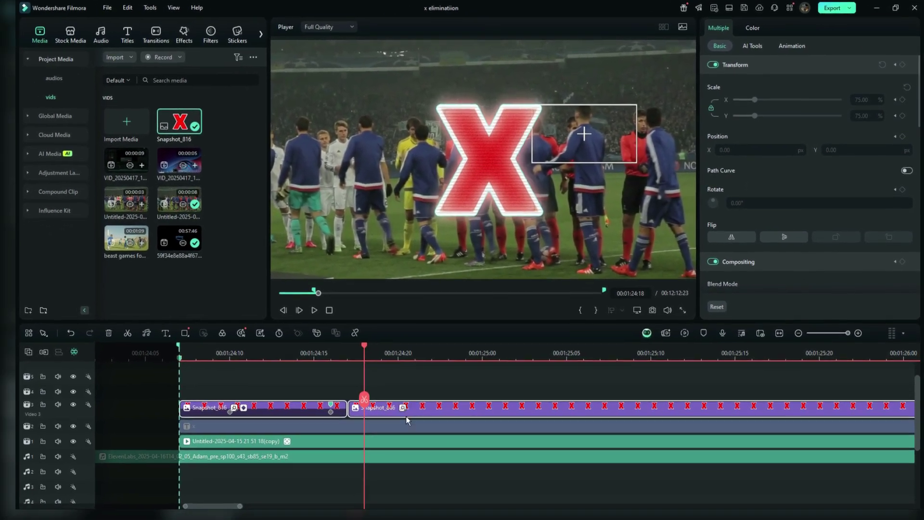
pyautogui.click(373, 441)
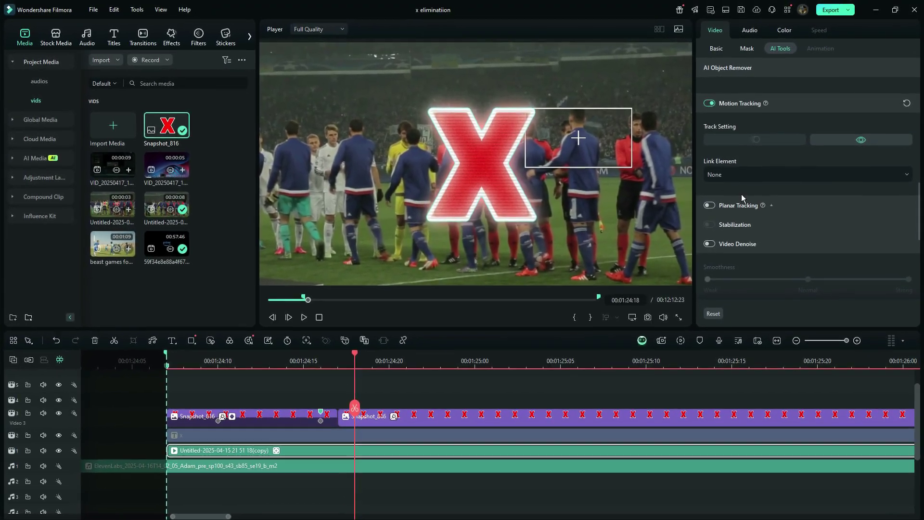
pyautogui.click(758, 175)
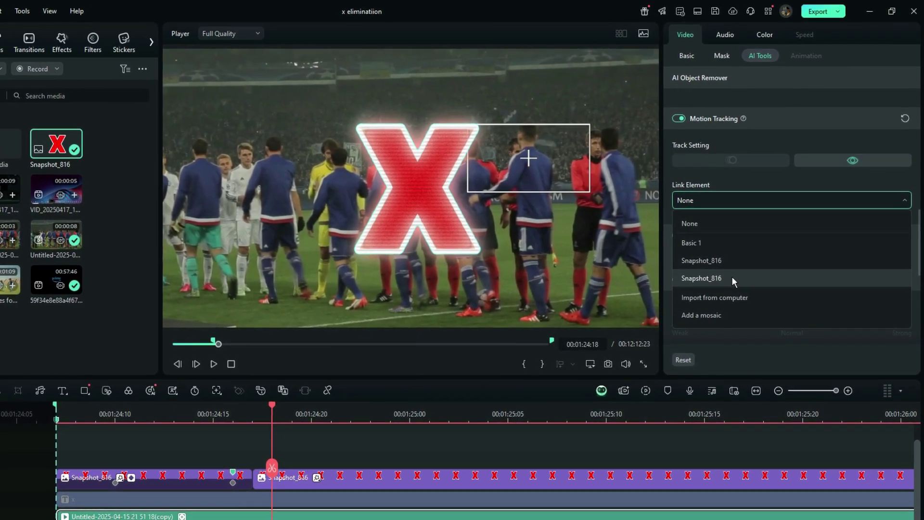
pyautogui.click(732, 276)
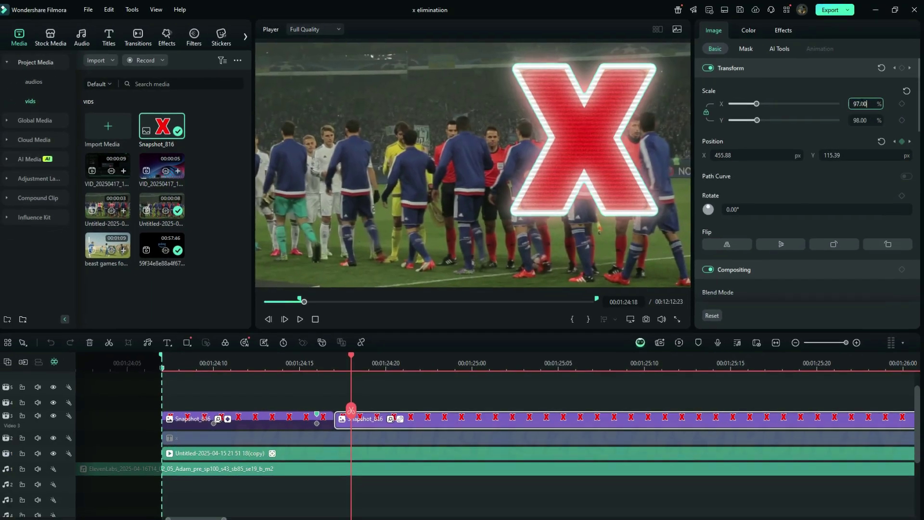
# - Scale the linked Snapshot_816 clip to 30% and the end of the intro Snapshot_816 clip to 31%, then render the preview
pyautogui.scroll(-20, 860, 103)
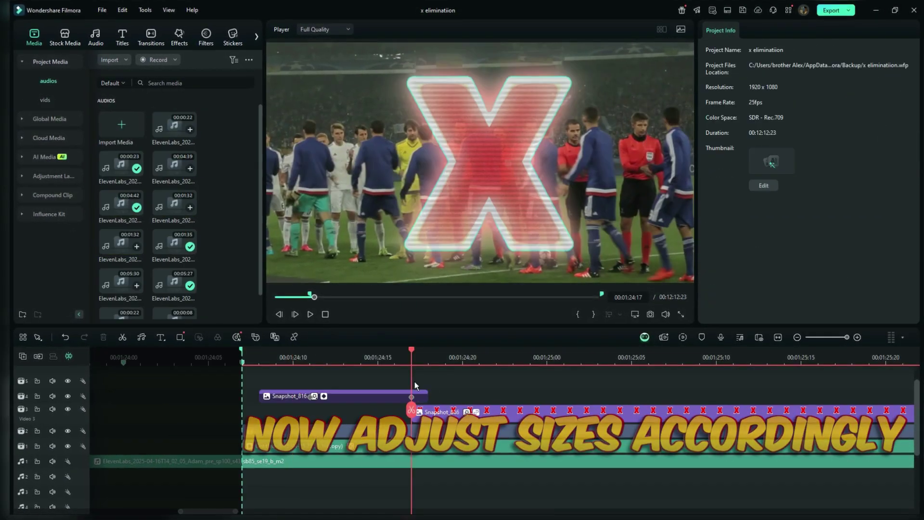
pyautogui.click(441, 413)
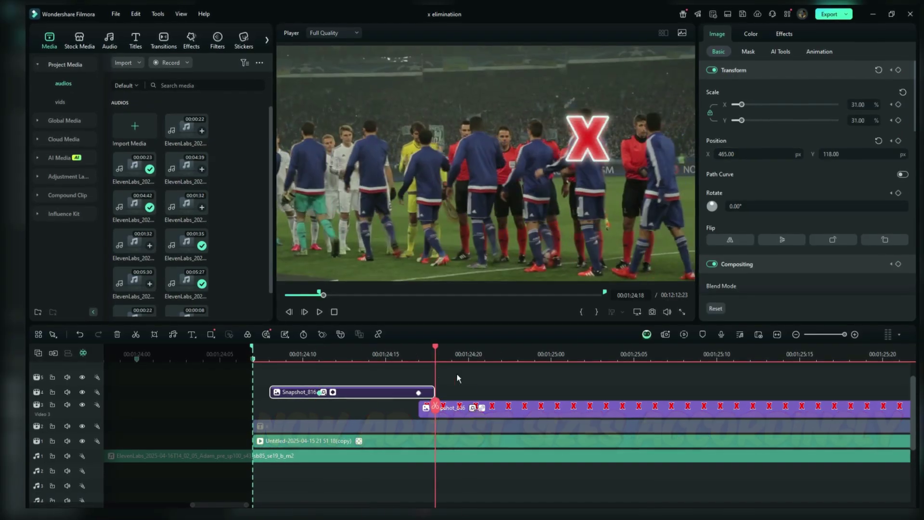
pyautogui.press('Return')
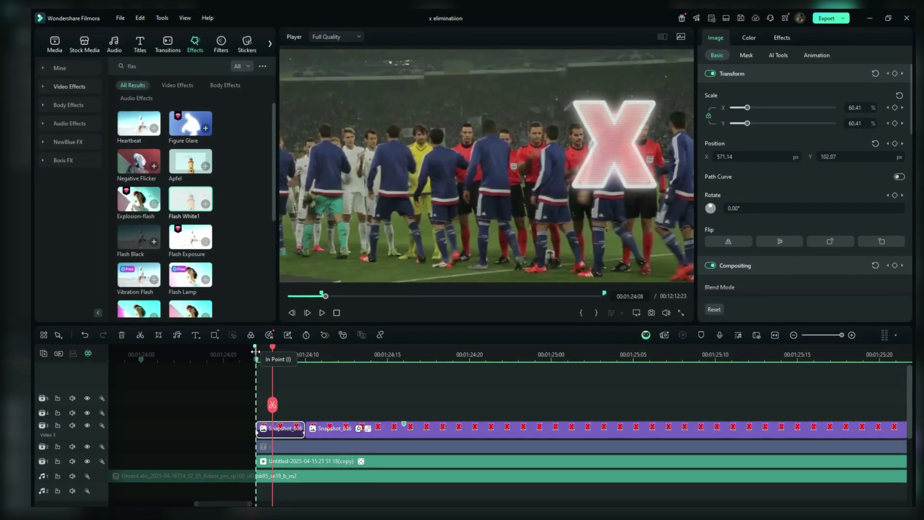
# - Play back the X animation several times from the in point at 00:01:24:07
pyautogui.press('space')
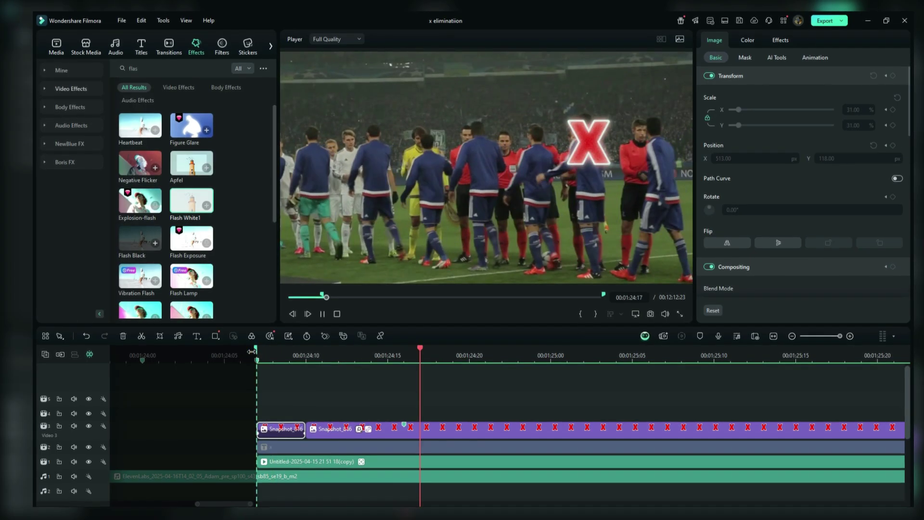
pyautogui.click(252, 352)
pyautogui.press('space')
pyautogui.press('space')
pyautogui.click(252, 352)
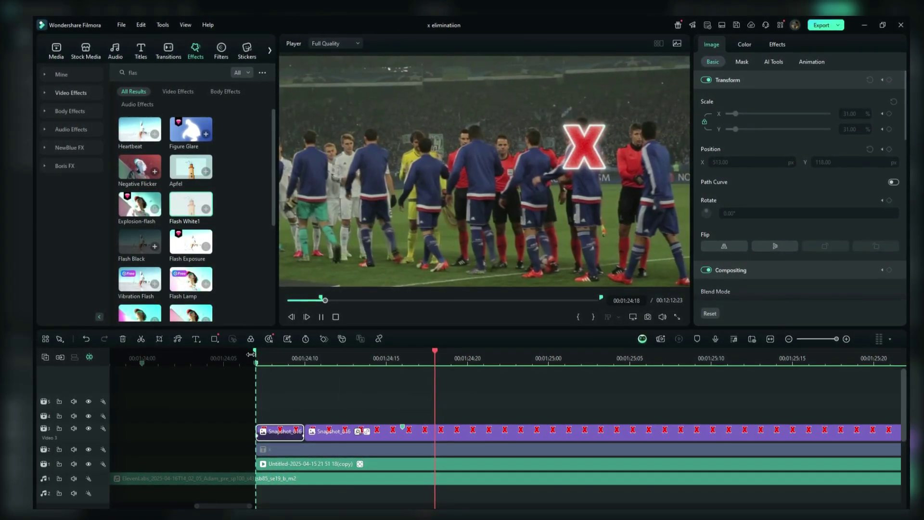
pyautogui.click(251, 354)
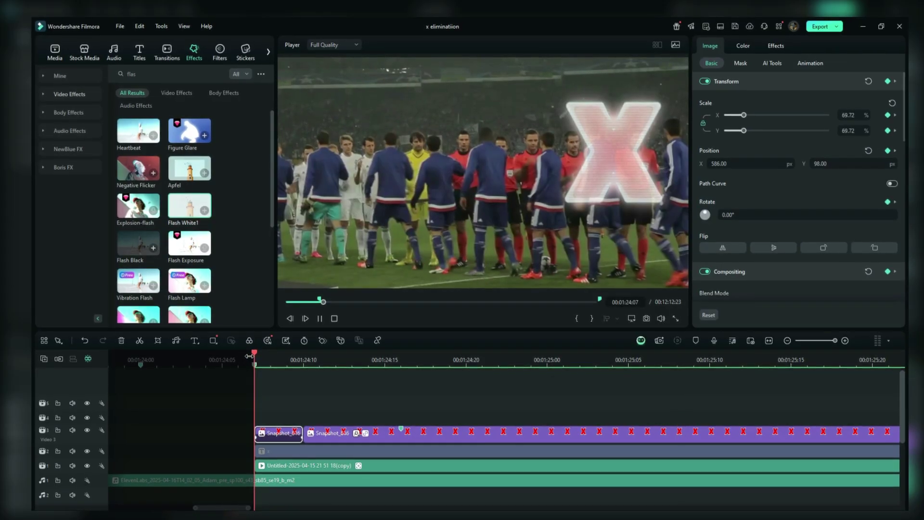
pyautogui.click(248, 356)
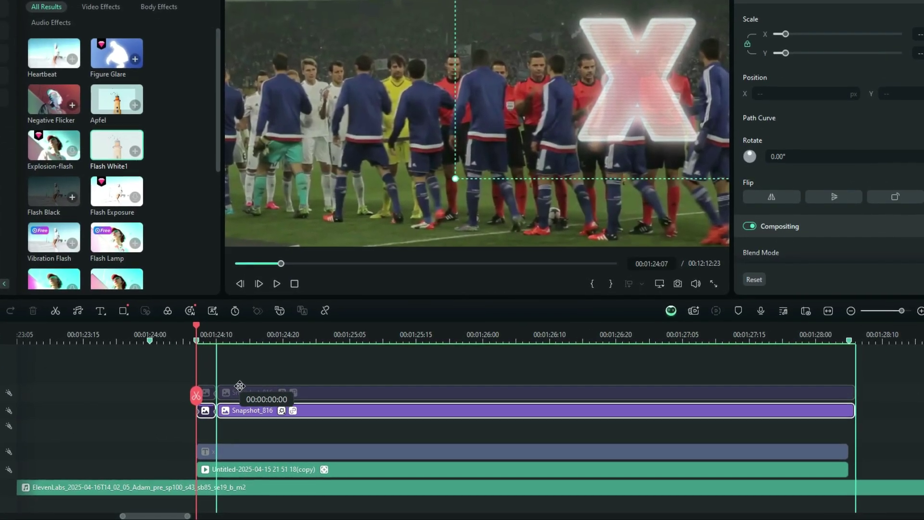
# - Duplicate the two Snapshot_816 clips onto the track above, aligned at 00:01:24:07, and disable the originals
pyautogui.moveTo(239, 386); pyautogui.dragTo(237, 390)
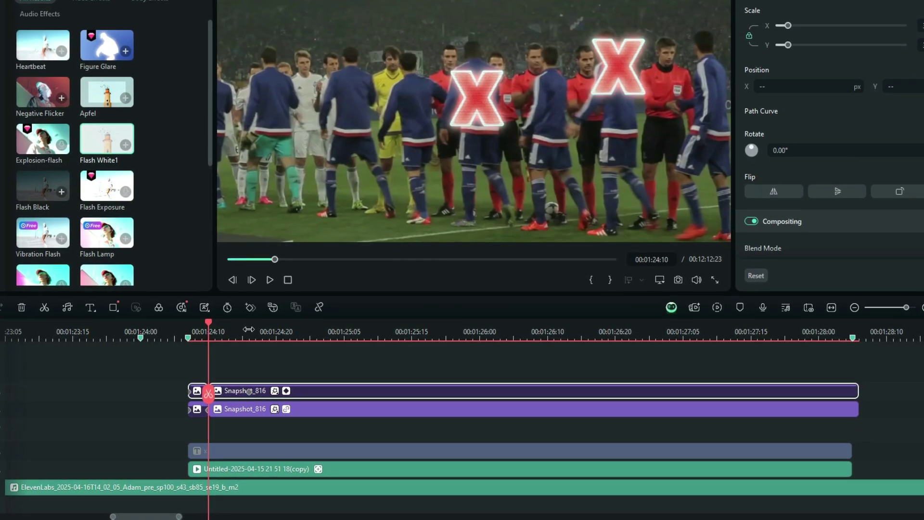
pyautogui.click(250, 336)
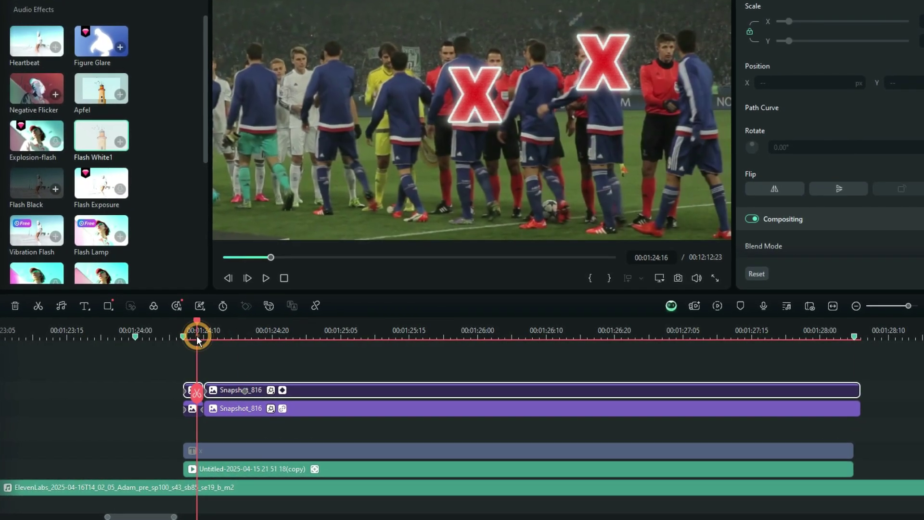
pyautogui.click(230, 407)
pyautogui.moveTo(226, 405); pyautogui.dragTo(227, 406)
pyautogui.press('e')
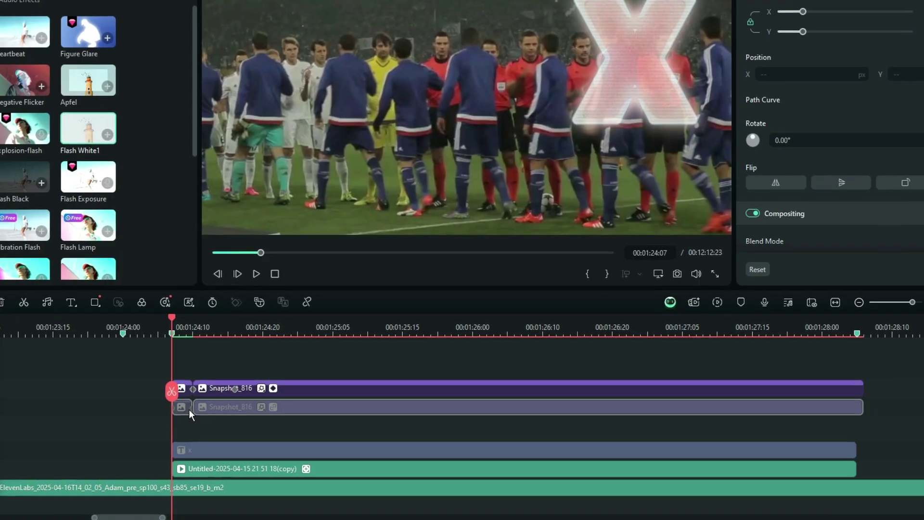
# - Rename the upper track's short intro clip to 02 and the longer clip after it to 022
pyautogui.rightClick(176, 387)
pyautogui.click(224, 195)
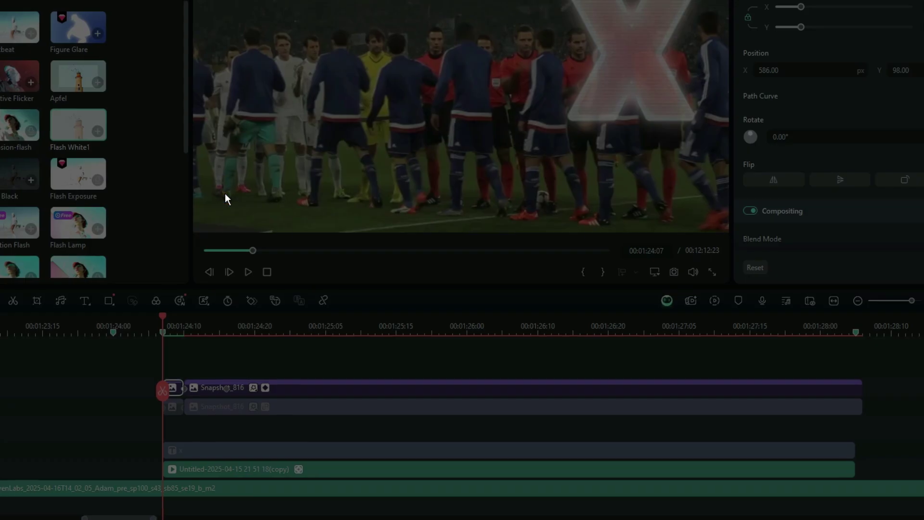
pyautogui.write('021')
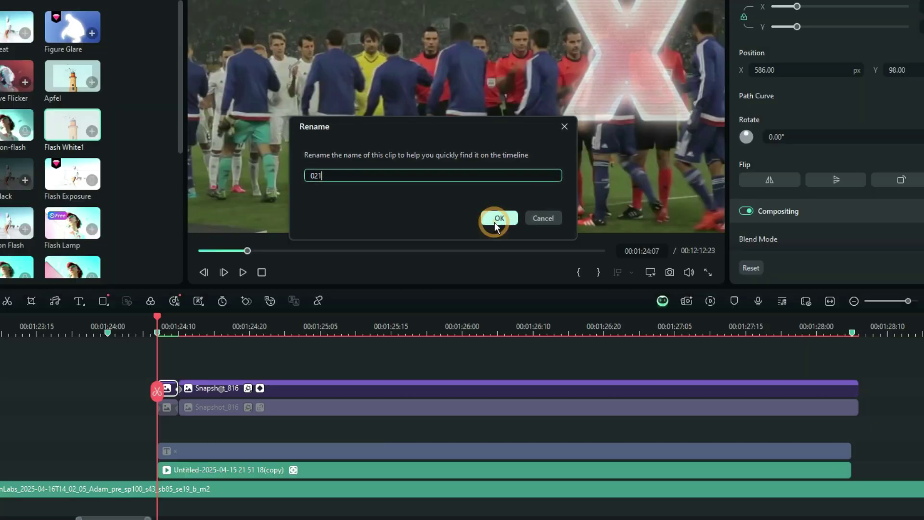
pyautogui.click(500, 217)
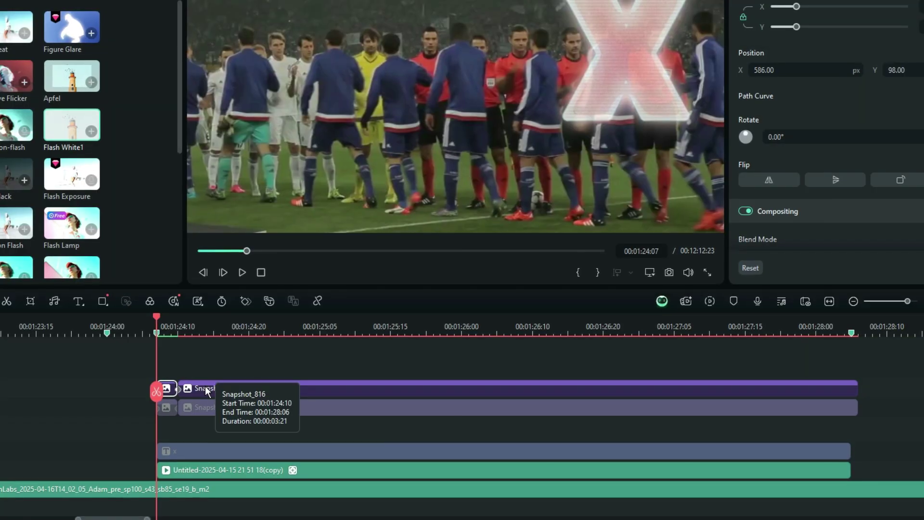
pyautogui.rightClick(205, 391)
pyautogui.click(253, 203)
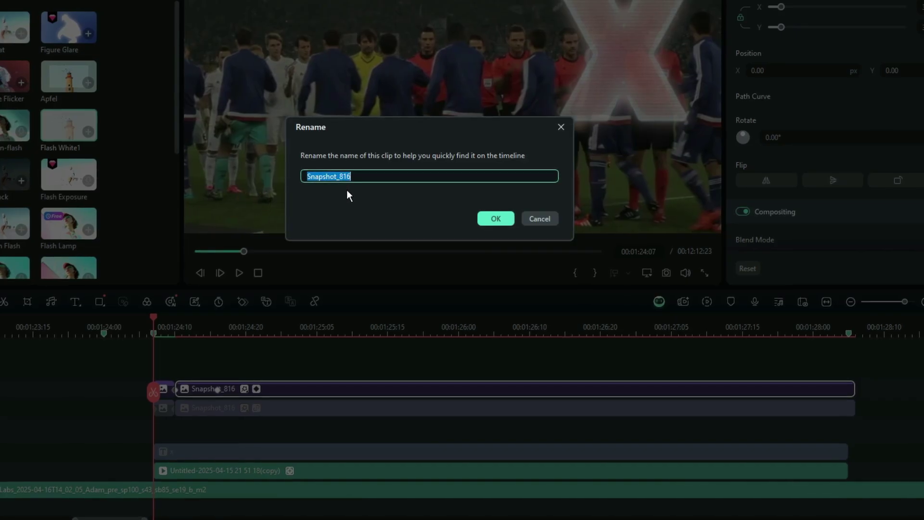
pyautogui.write('022')
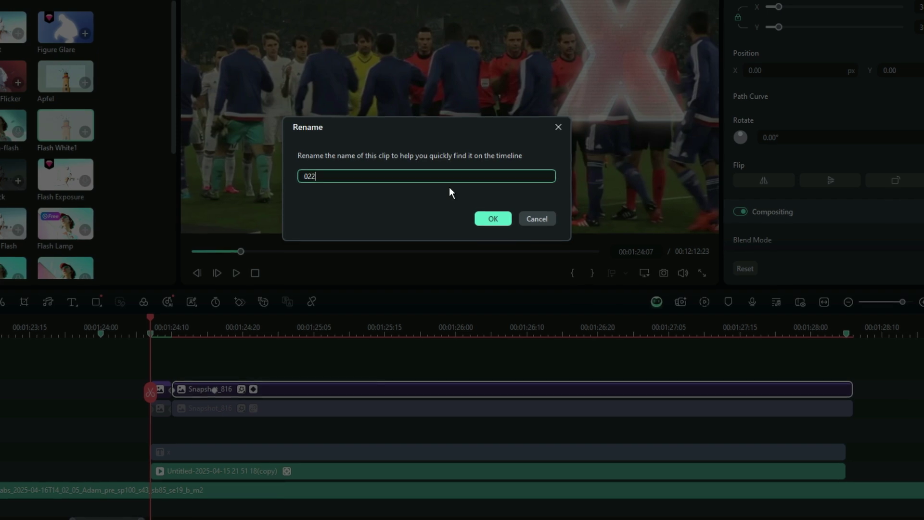
pyautogui.click(492, 218)
# - Delete the disabled x title clip and place a copy of the footage clip on the freed track
pyautogui.click(258, 427)
pyautogui.press('Delete')
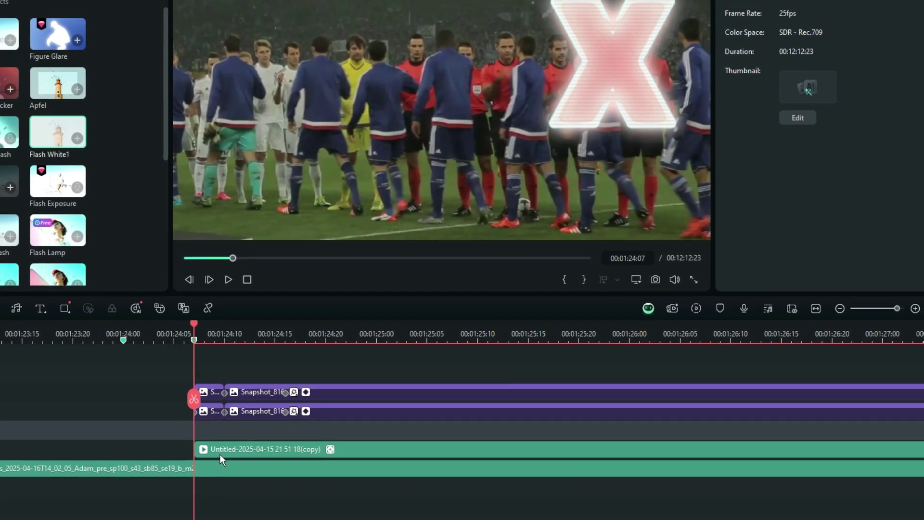
pyautogui.rightClick(220, 454)
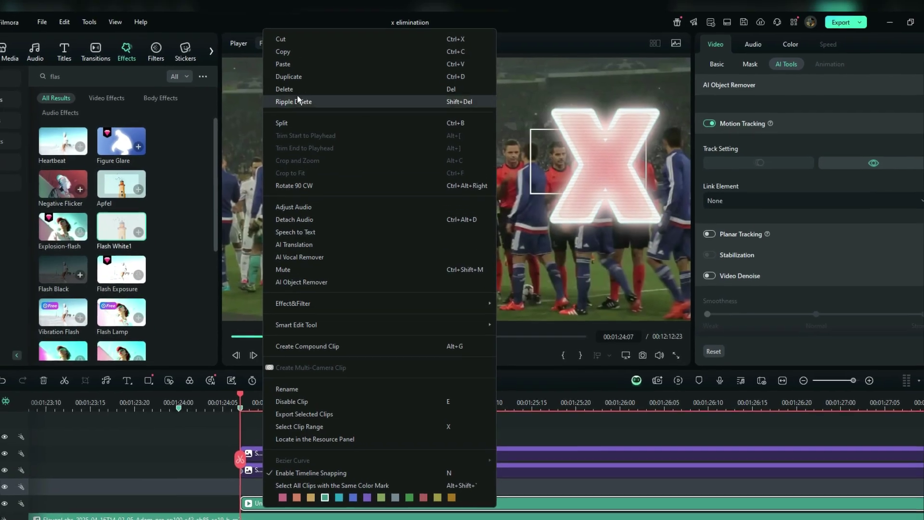
pyautogui.click(297, 101)
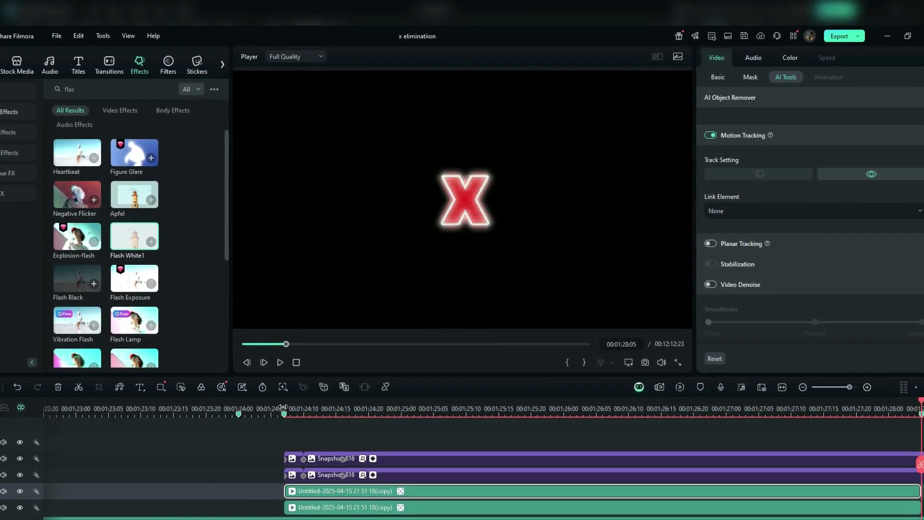
# - Disable the lower pair of Snapshot_816 clips and the lower footage clip
pyautogui.moveTo(284, 408); pyautogui.dragTo(407, 427)
pyautogui.click(328, 473)
pyautogui.moveTo(276, 471); pyautogui.dragTo(376, 460)
pyautogui.press('e')
pyautogui.click(321, 486)
pyautogui.press('e')
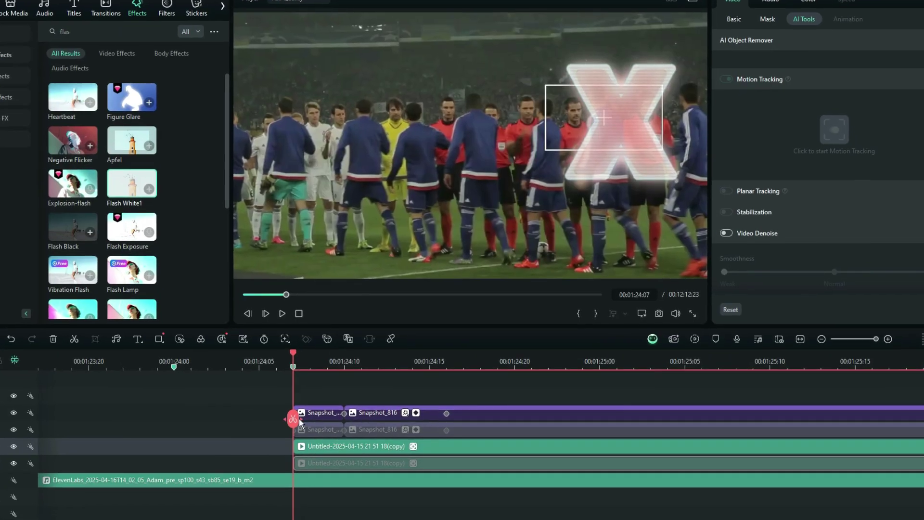
# - Restart motion tracking on the upper footage copy and move its tracking box over the blue-jacketed player near the middle of the frame
pyautogui.click(308, 361)
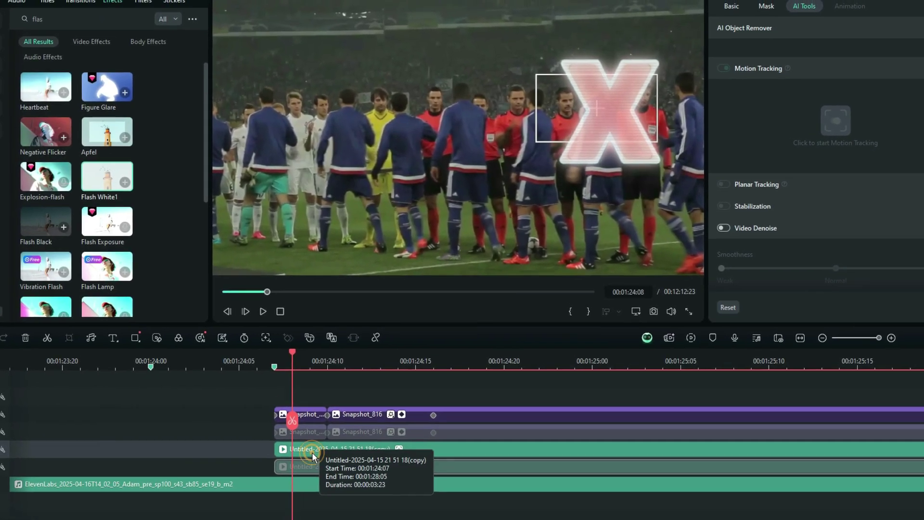
pyautogui.click(319, 447)
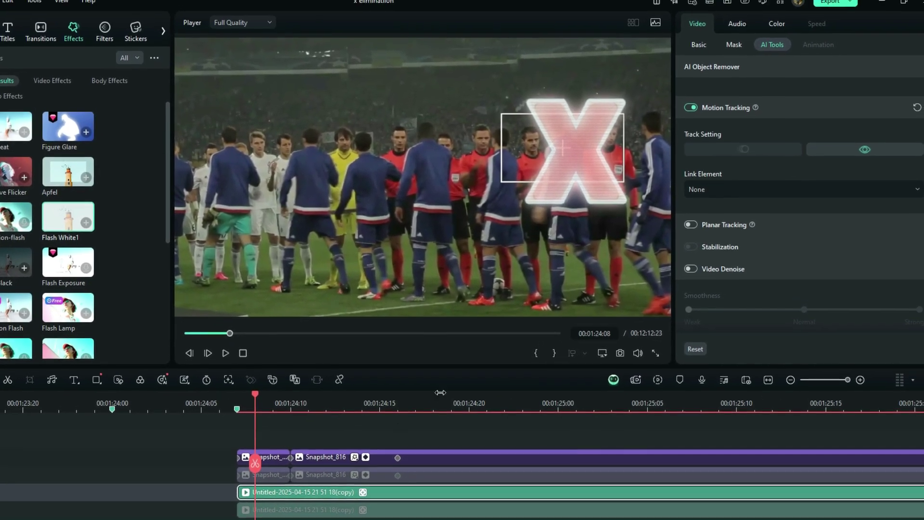
pyautogui.click(693, 107)
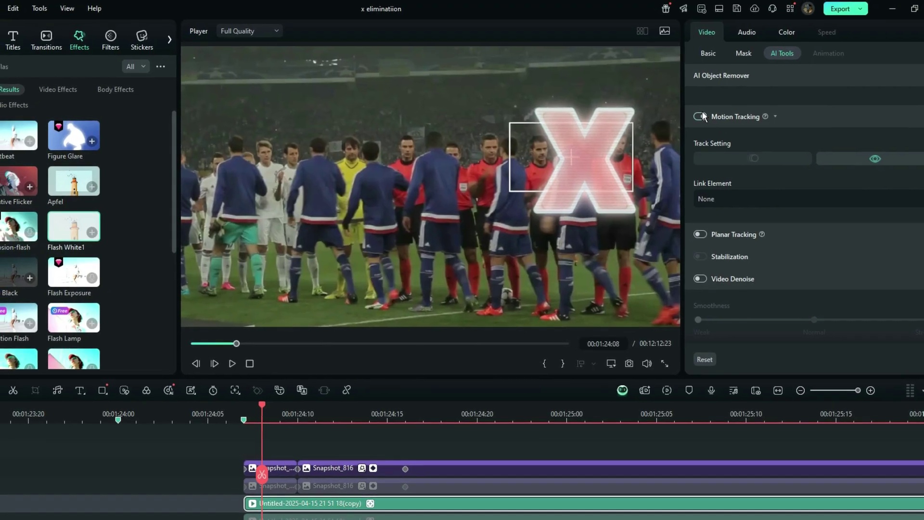
pyautogui.click(700, 116)
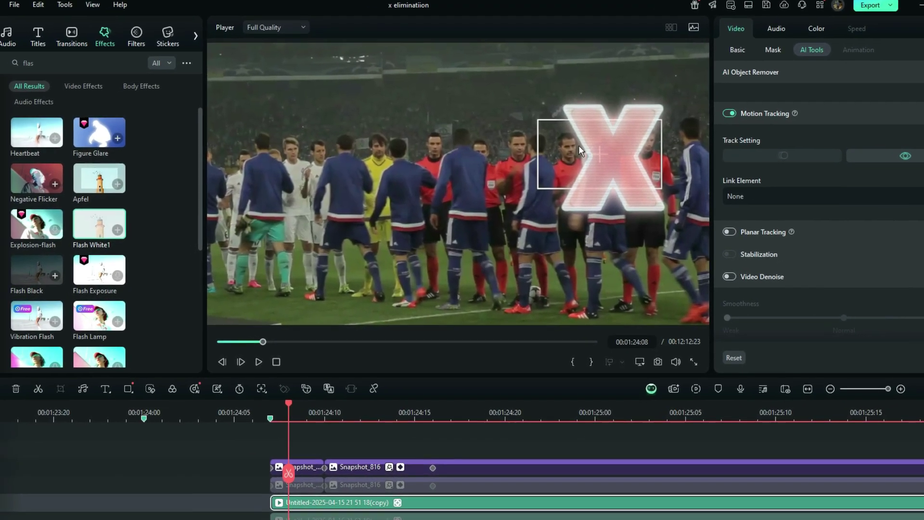
pyautogui.click(557, 157)
pyautogui.moveTo(557, 157); pyautogui.dragTo(467, 147)
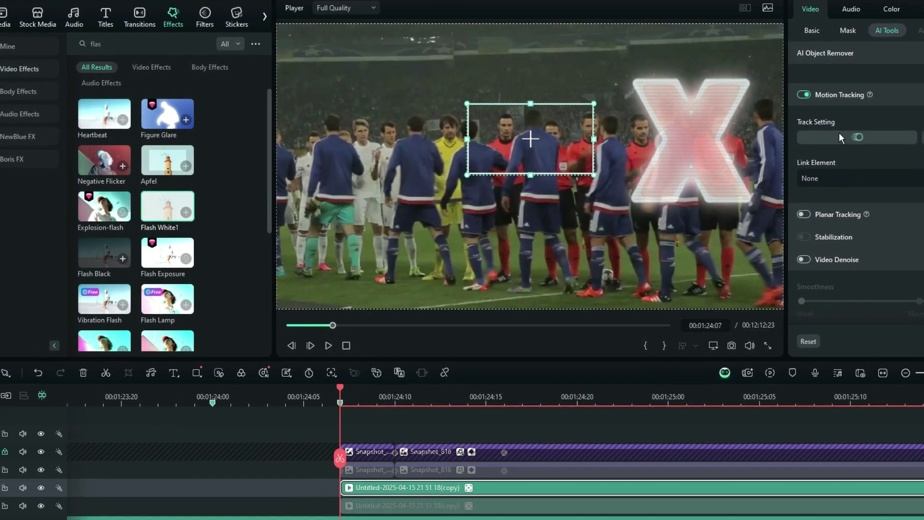
# - Run the motion tracking on the upper footage copy and link the 022 clip to it
pyautogui.click(838, 138)
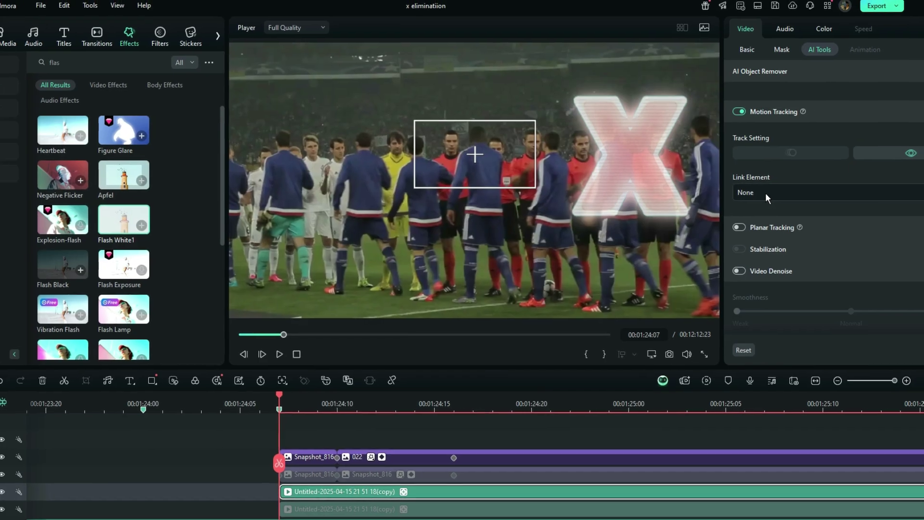
pyautogui.click(796, 185)
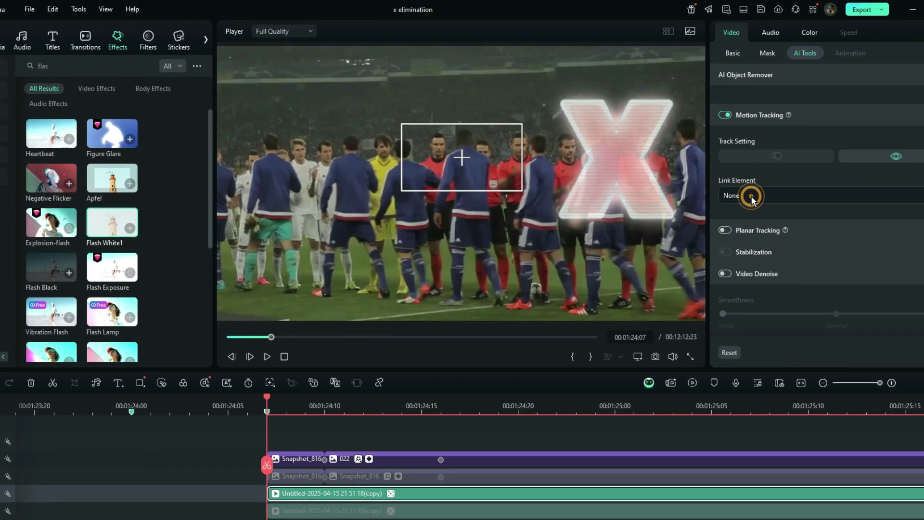
pyautogui.click(724, 292)
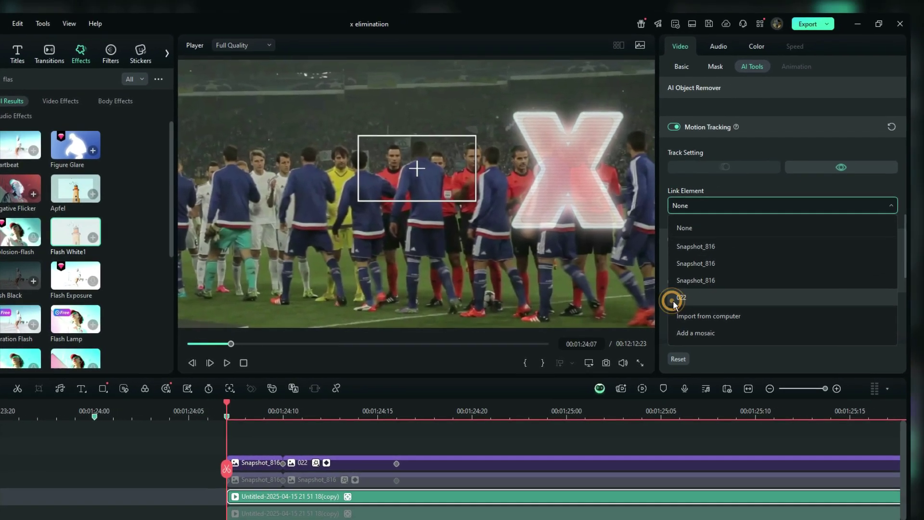
# - Disable the upper footage copy and play the rendered preview of both tracked X graphics
pyautogui.click(267, 497)
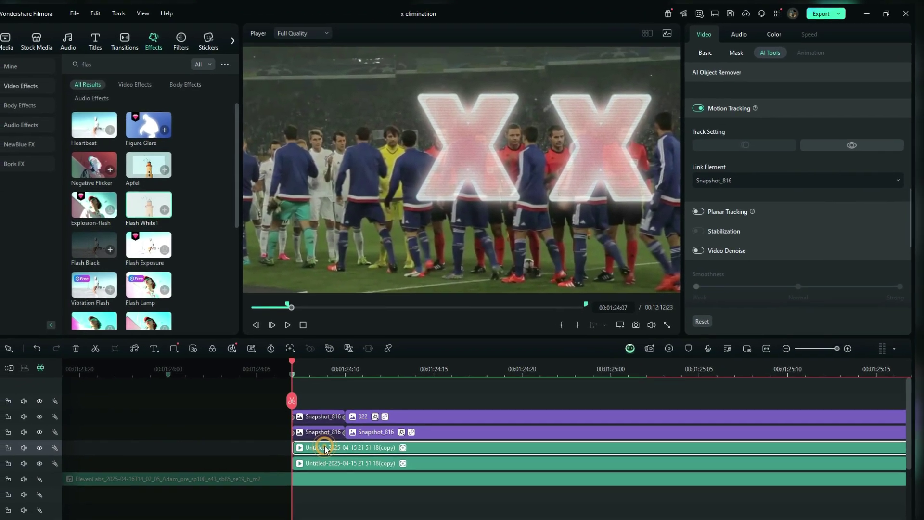
pyautogui.press('e')
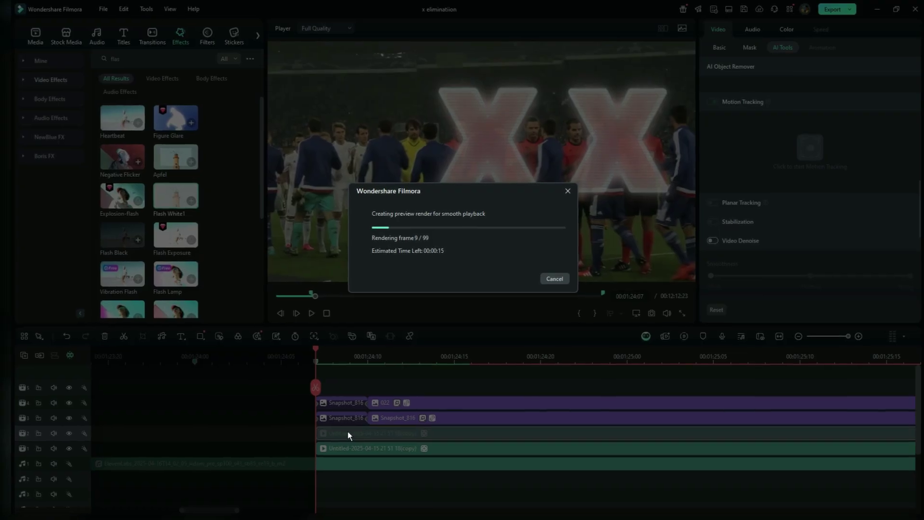
pyautogui.press('Escape')
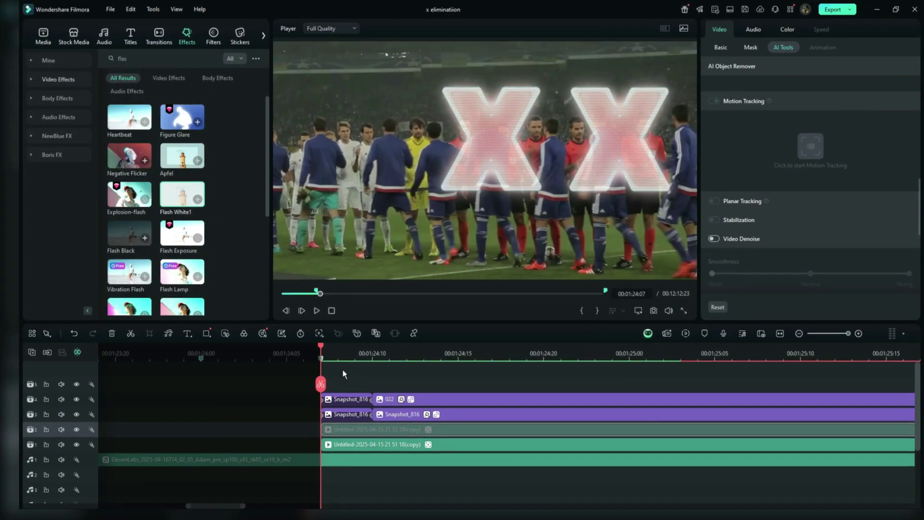
pyautogui.press('space')
pyautogui.press('space')
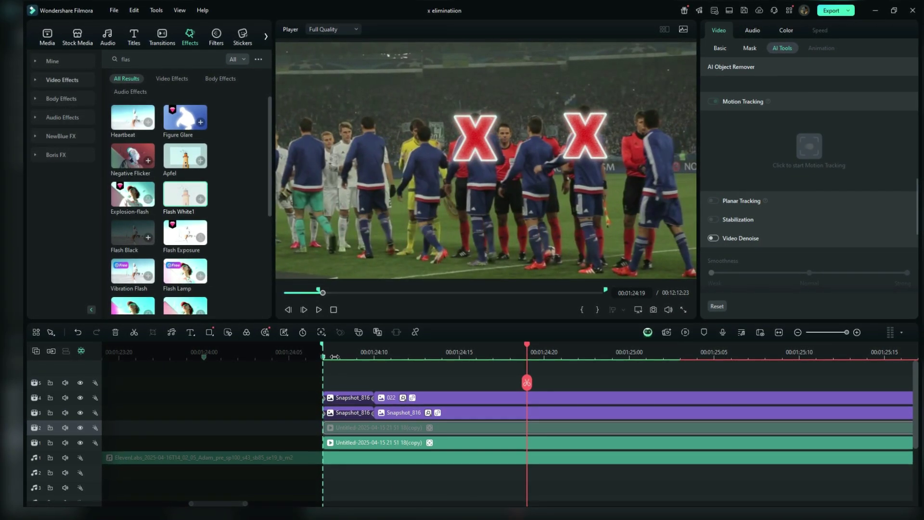